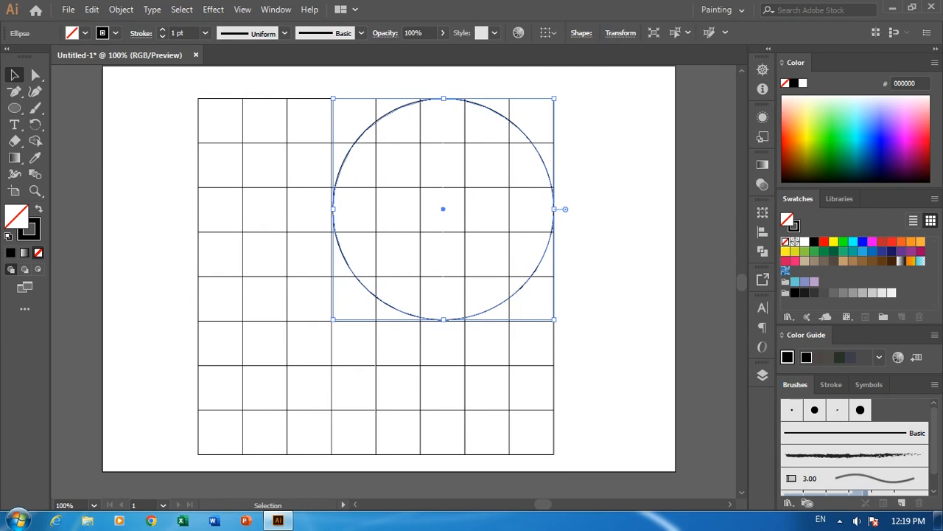
Step: Create a smaller concentric copy of the circle, scaled down to three grid cells in diameter
{"action": "key", "text": "a"}
{"action": "key", "text": "v"}
{"action": "left_click_drag", "start_coordinate": [554, 98], "coordinate": [509, 142]}
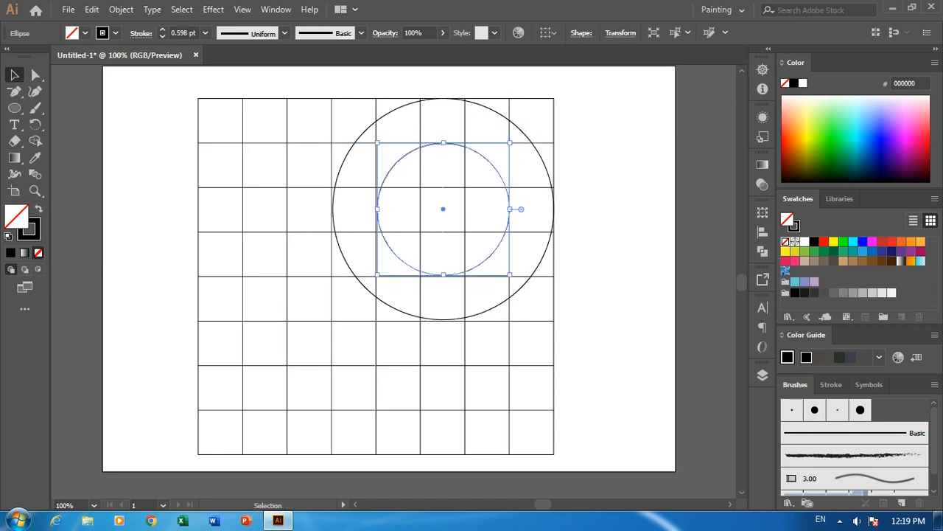
Step: Draw a straight diagonal line with the Pen tool from above the grid, through both circles, to beyond the grid's lower-right corner
{"action": "left_click", "coordinate": [14, 91]}
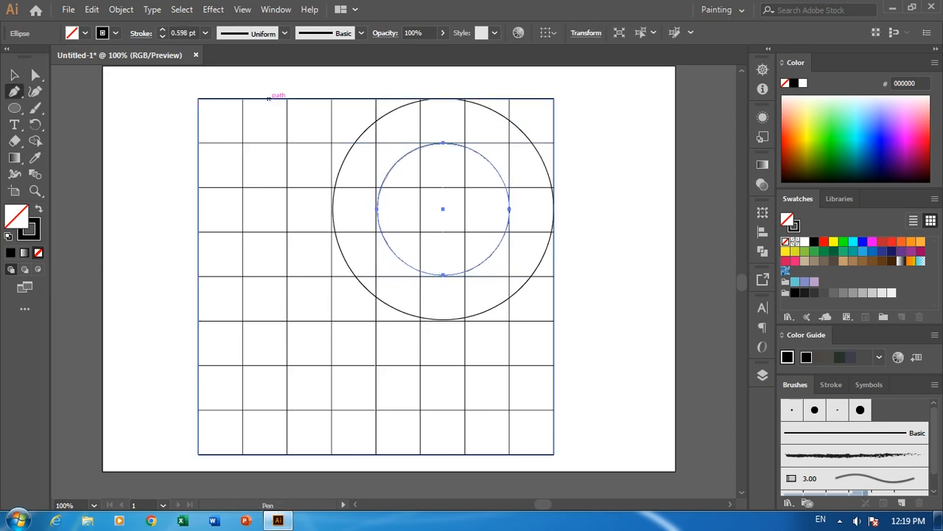
{"action": "left_click", "coordinate": [322, 79]}
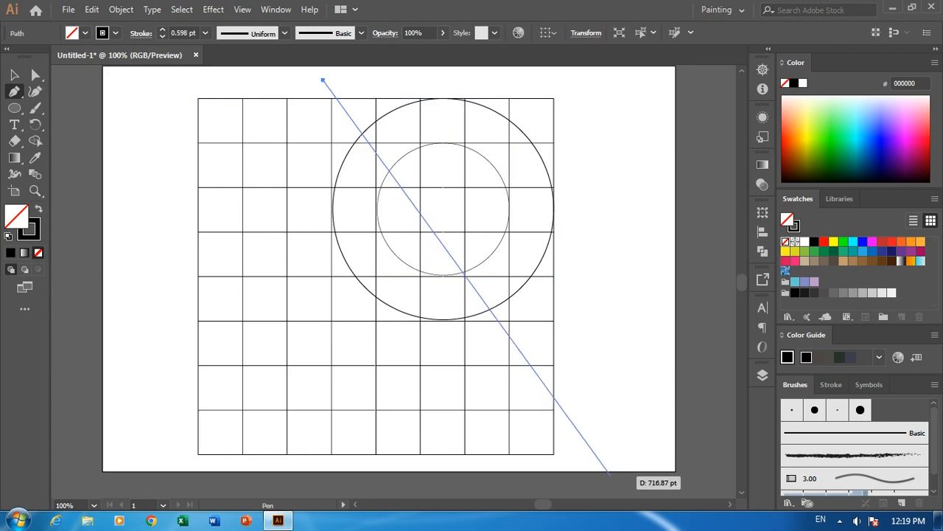
{"action": "left_click", "coordinate": [615, 482]}
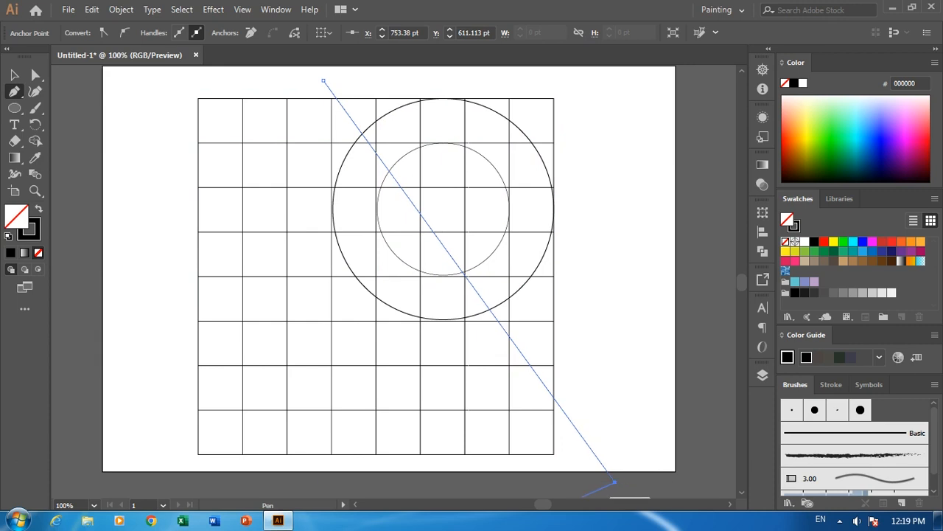
{"action": "key", "text": "v"}
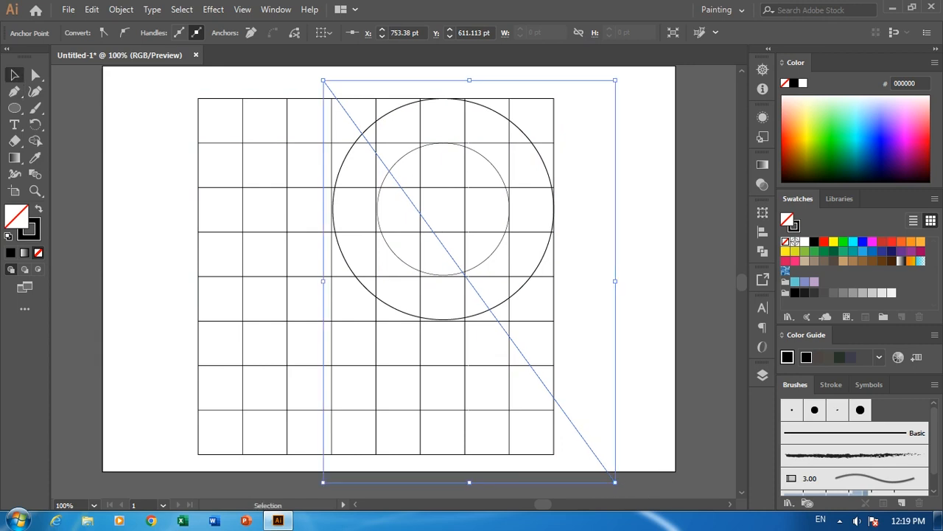
Step: Copy the diagonal line about 53 pt left and 44 pt down, and extend the copy's upper end above the grid
{"action": "left_click_drag", "start_coordinate": [588, 442], "coordinate": [549, 475]}
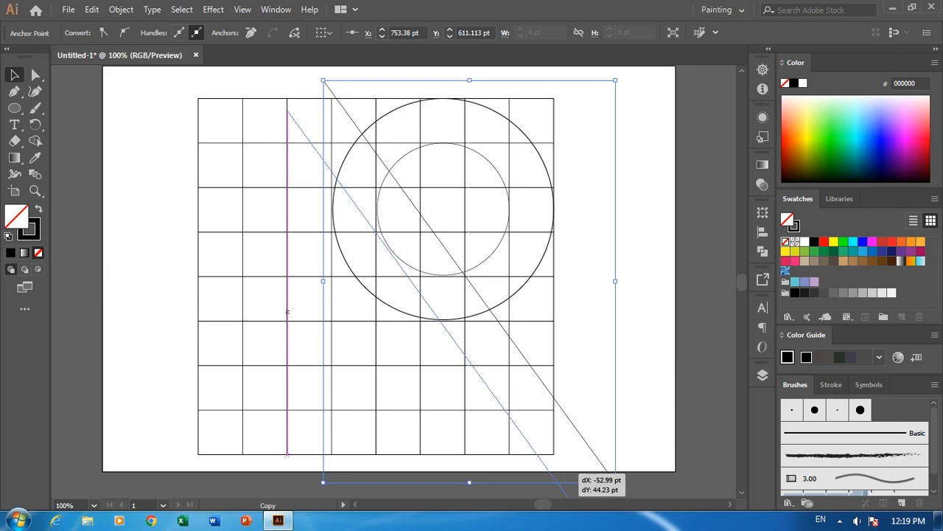
{"action": "left_click_drag", "start_coordinate": [549, 474], "coordinate": [549, 475]}
{"action": "key", "text": "z"}
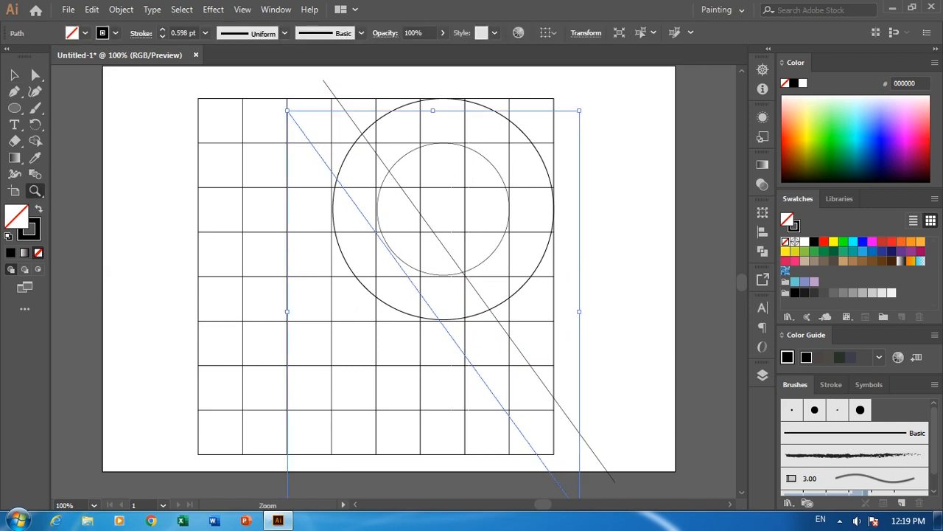
{"action": "left_click", "coordinate": [35, 74]}
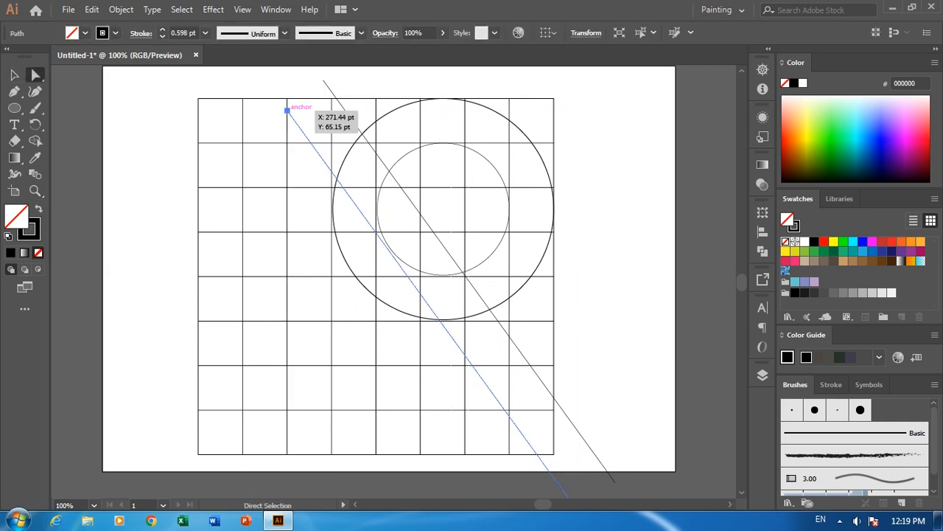
{"action": "left_click_drag", "start_coordinate": [287, 109], "coordinate": [259, 85]}
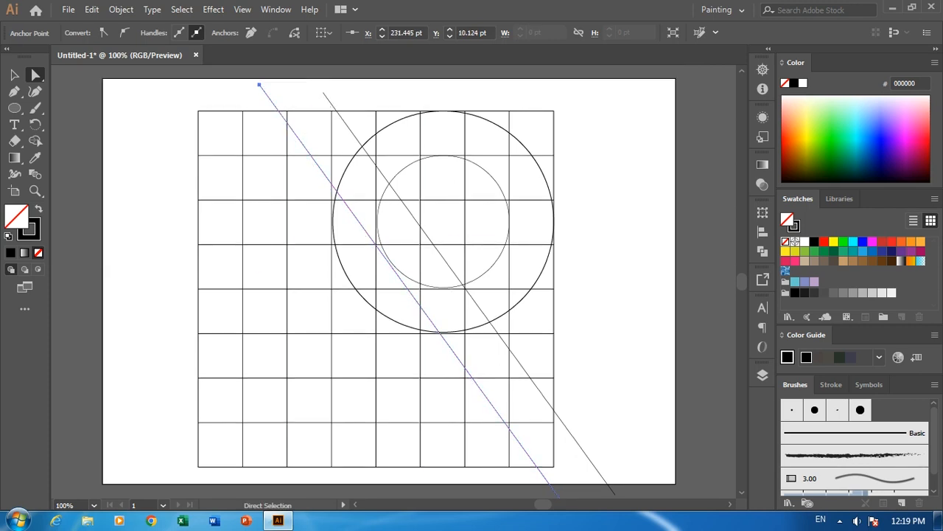
Step: Select both diagonal lines and place a copy of the pair across the left half of the grid
{"action": "key", "text": "v"}
{"action": "key", "text": "space"}
{"action": "left_click_drag", "start_coordinate": [501, 317], "coordinate": [508, 250]}
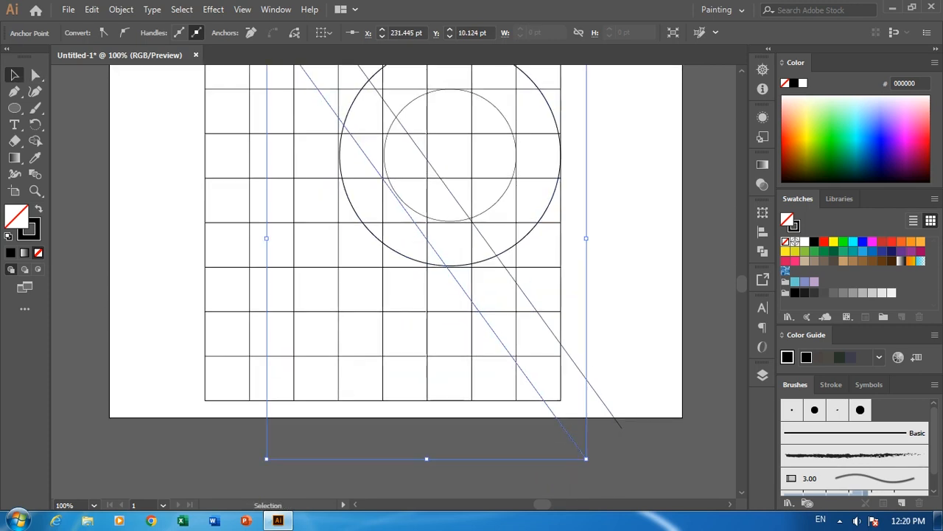
{"action": "left_click", "coordinate": [581, 361]}
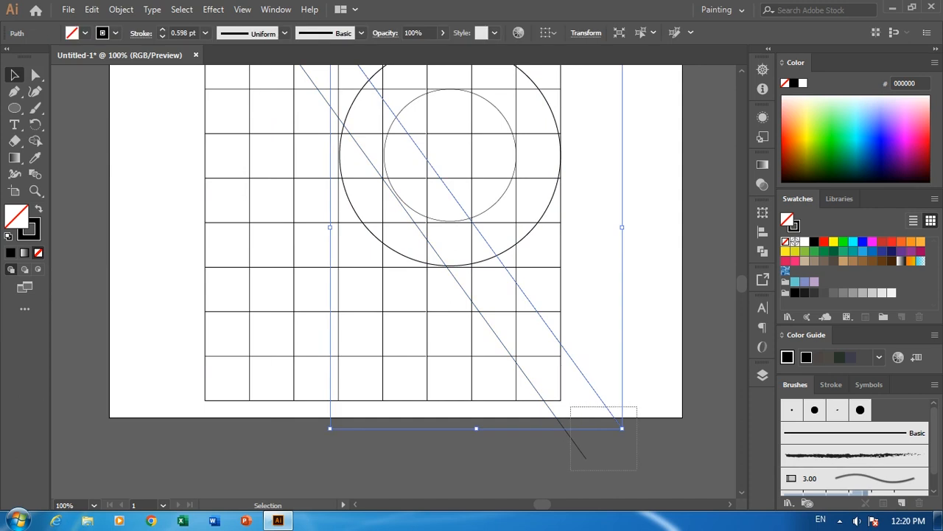
{"action": "left_click_drag", "start_coordinate": [637, 469], "coordinate": [637, 469]}
{"action": "left_click_drag", "start_coordinate": [570, 436], "coordinate": [418, 443]}
{"action": "key", "text": "space"}
{"action": "left_click_drag", "start_coordinate": [417, 267], "coordinate": [431, 341]}
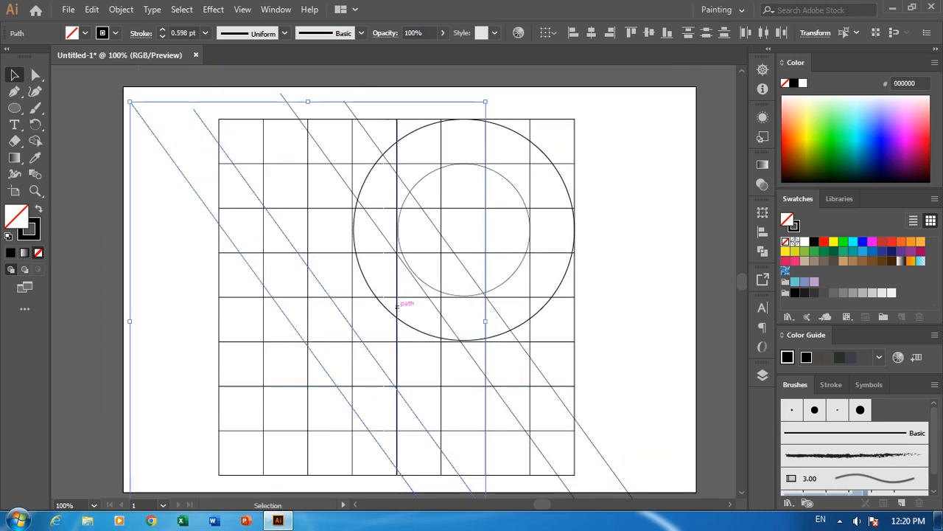
Step: Select all artwork and merge the first five cells of the grid's top row into one bar with Shape Builder
{"action": "key", "text": "ctrl+shift+a"}
{"action": "key", "text": "ctrl+a"}
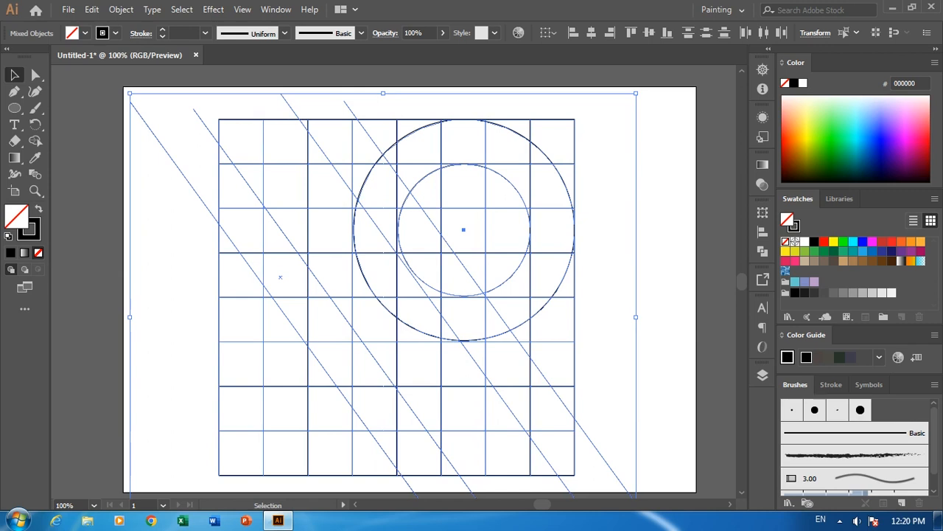
{"action": "left_click", "coordinate": [34, 141]}
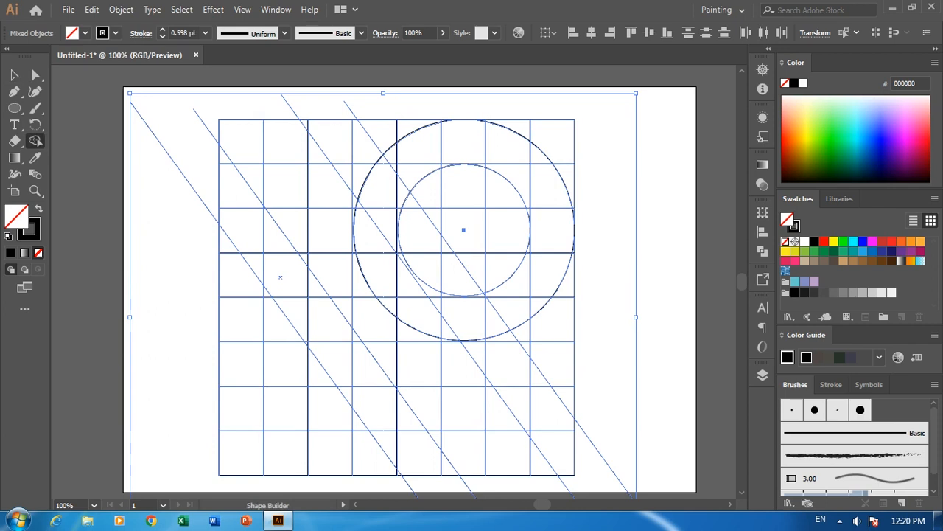
{"action": "left_click_drag", "start_coordinate": [234, 141], "coordinate": [423, 147]}
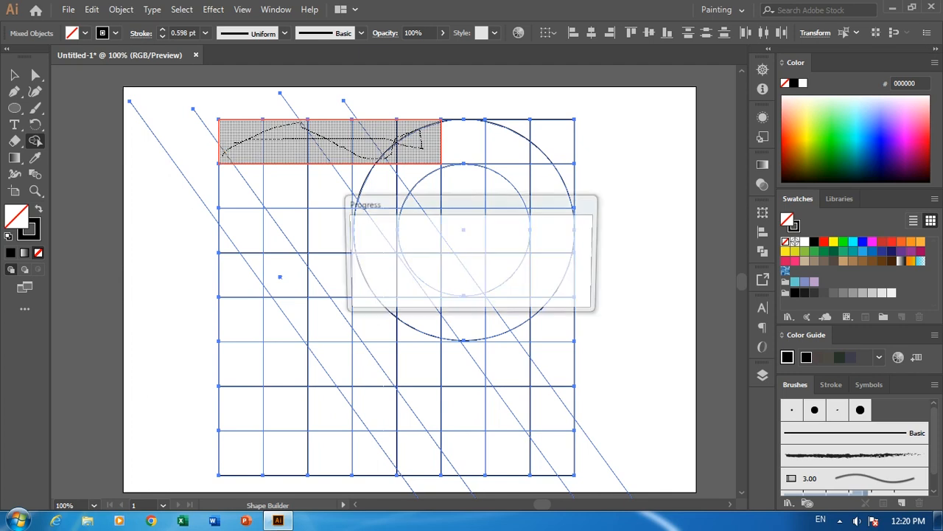
Step: Merge the third-row bar with the right diagonal band, and the fifth-row bar with the left diagonal band
{"action": "mouse_move", "coordinate": [229, 243]}
{"action": "left_mouse_down"}
{"action": "mouse_move", "coordinate": [412, 225]}
{"action": "mouse_move", "coordinate": [448, 269]}
{"action": "mouse_move", "coordinate": [440, 289]}
{"action": "mouse_move", "coordinate": [490, 324]}
{"action": "mouse_move", "coordinate": [486, 337]}
{"action": "mouse_move", "coordinate": [549, 445]}
{"action": "mouse_move", "coordinate": [544, 361]}
{"action": "left_mouse_up"}
{"action": "left_click_drag", "start_coordinate": [484, 340], "coordinate": [501, 373]}
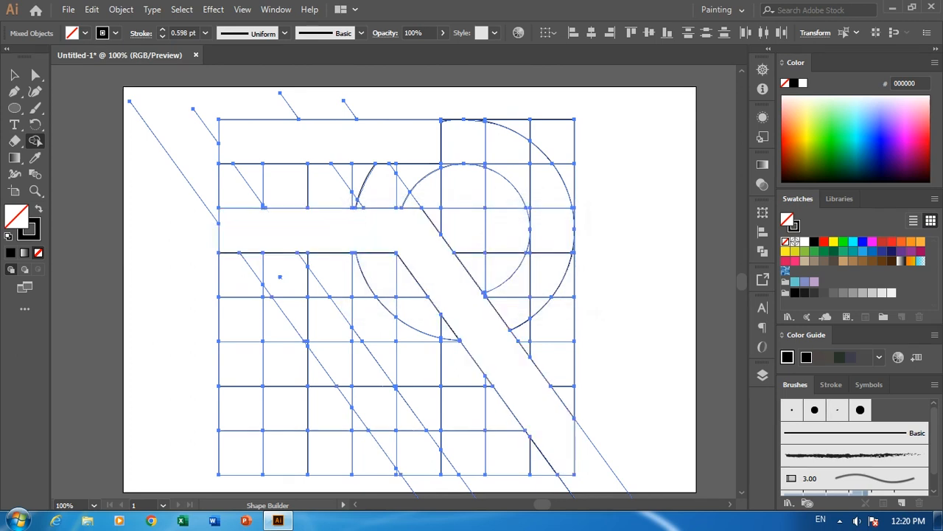
{"action": "mouse_move", "coordinate": [251, 332]}
{"action": "left_mouse_down"}
{"action": "mouse_move", "coordinate": [321, 321]}
{"action": "mouse_move", "coordinate": [356, 351]}
{"action": "mouse_move", "coordinate": [424, 453]}
{"action": "mouse_move", "coordinate": [454, 471]}
{"action": "left_mouse_up"}
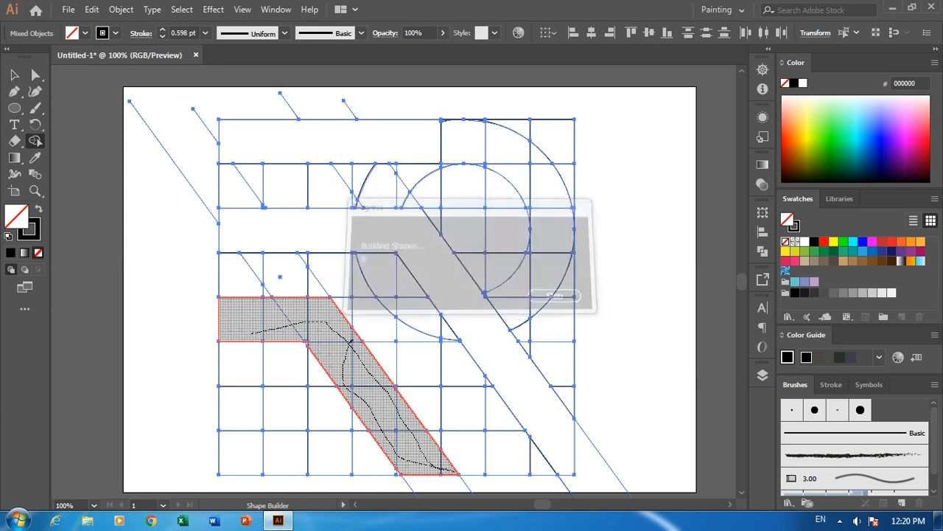
{"action": "left_click", "coordinate": [310, 343]}
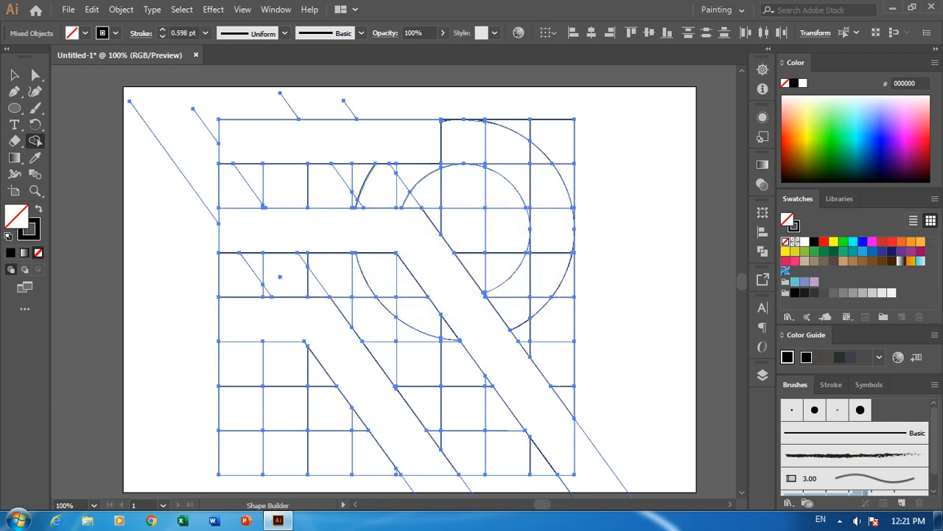
Step: Merge the ring segments between the two circles, including the small slivers, with the right diagonal leg to form the R's bowl
{"action": "mouse_move", "coordinate": [493, 310]}
{"action": "left_mouse_down"}
{"action": "mouse_move", "coordinate": [541, 269]}
{"action": "mouse_move", "coordinate": [554, 236]}
{"action": "mouse_move", "coordinate": [542, 301]}
{"action": "mouse_move", "coordinate": [516, 177]}
{"action": "mouse_move", "coordinate": [463, 142]}
{"action": "left_mouse_up"}
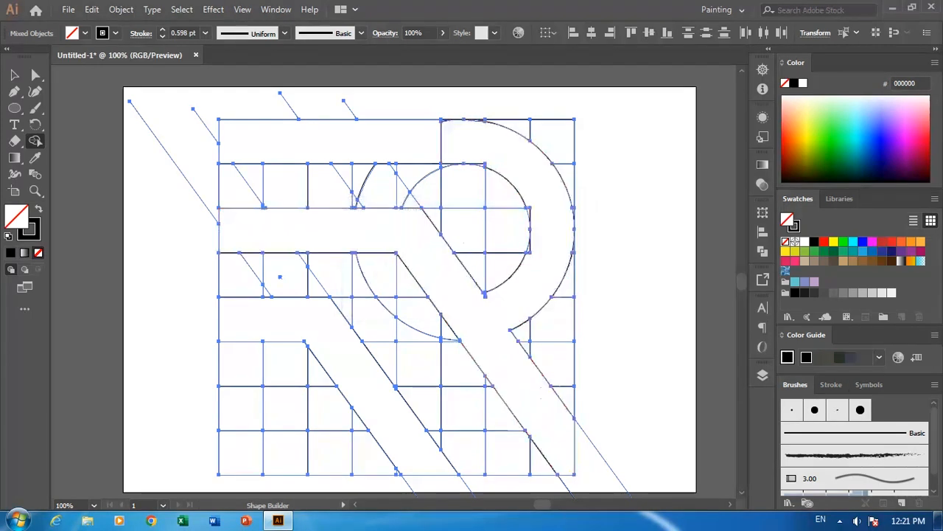
{"action": "left_click", "coordinate": [482, 162]}
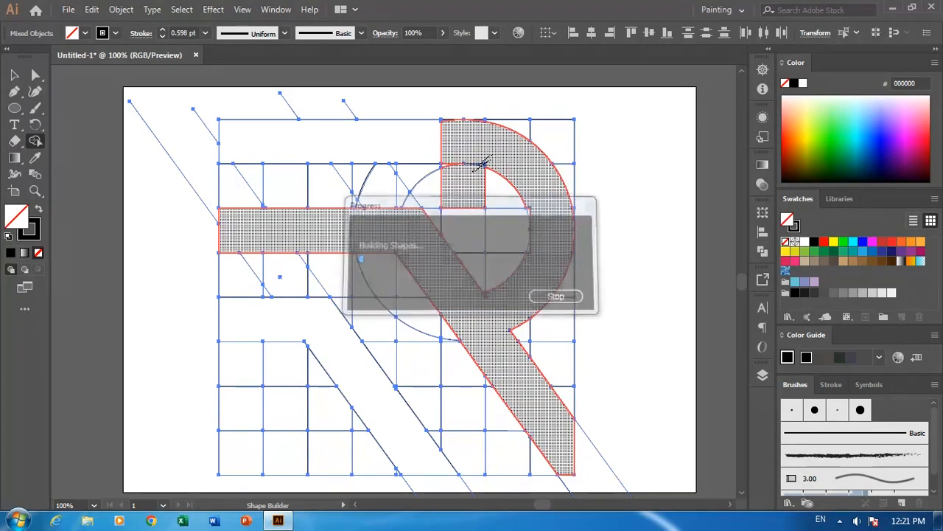
{"action": "left_click", "coordinate": [448, 156]}
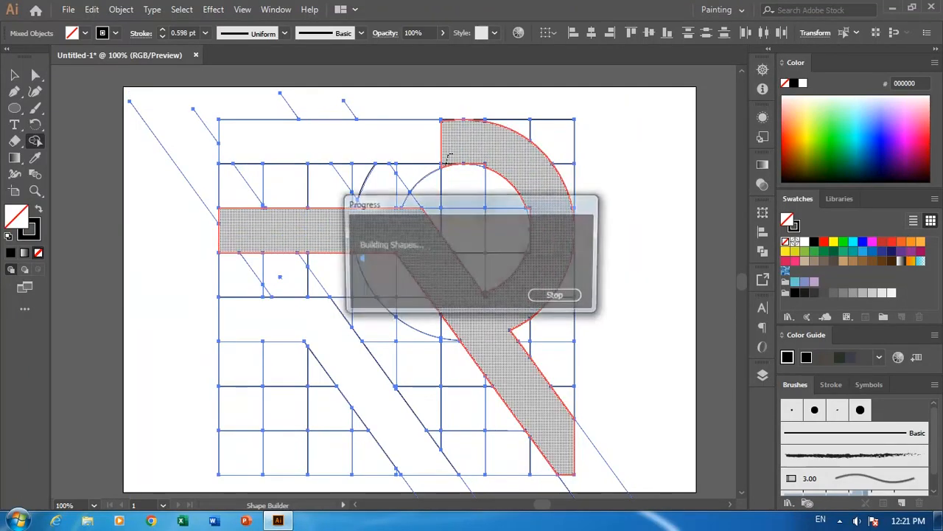
{"action": "left_click", "coordinate": [480, 157]}
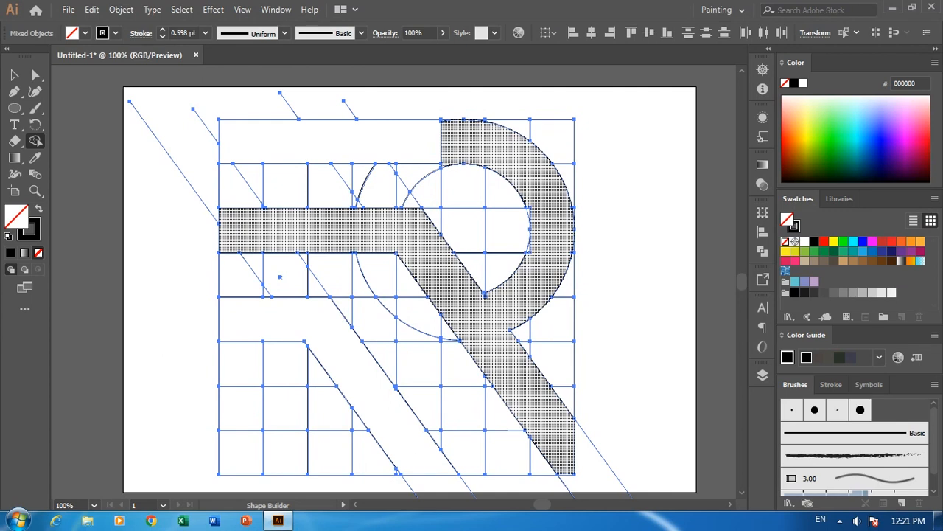
Step: Remove the leftover grid cells and line fragments between the top bar and the middle bar with Shape Builder
{"action": "scroll", "coordinate": [395, 232], "scroll_direction": "up", "scroll_amount": 2}
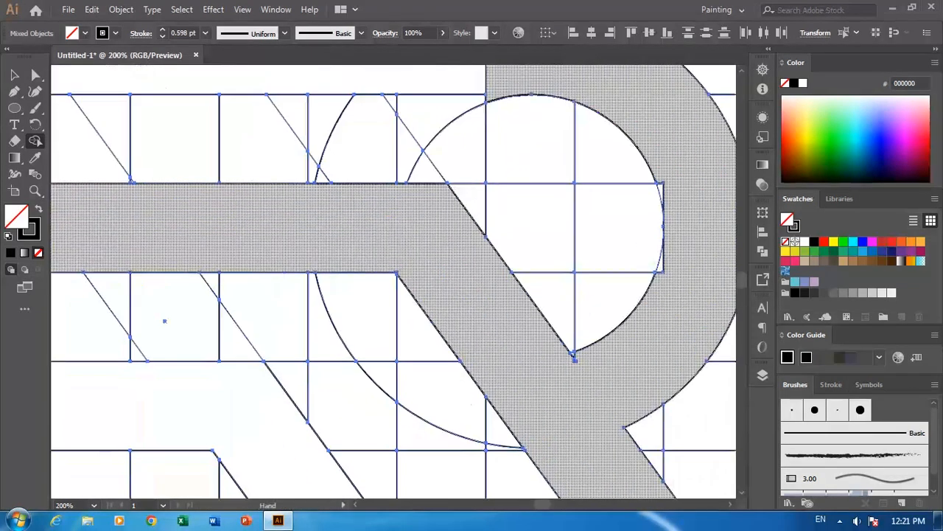
{"action": "left_click_drag", "start_coordinate": [454, 140], "coordinate": [450, 281]}
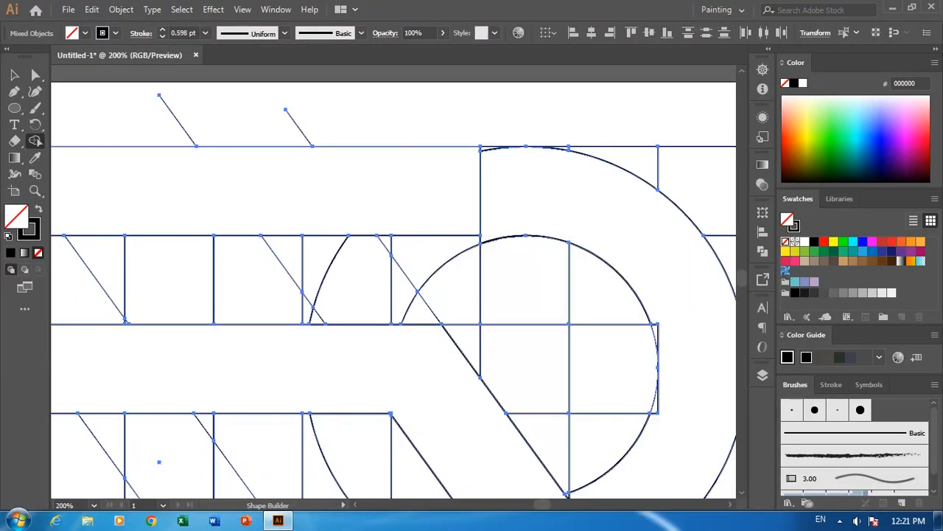
{"action": "left_click_drag", "start_coordinate": [355, 282], "coordinate": [411, 267]}
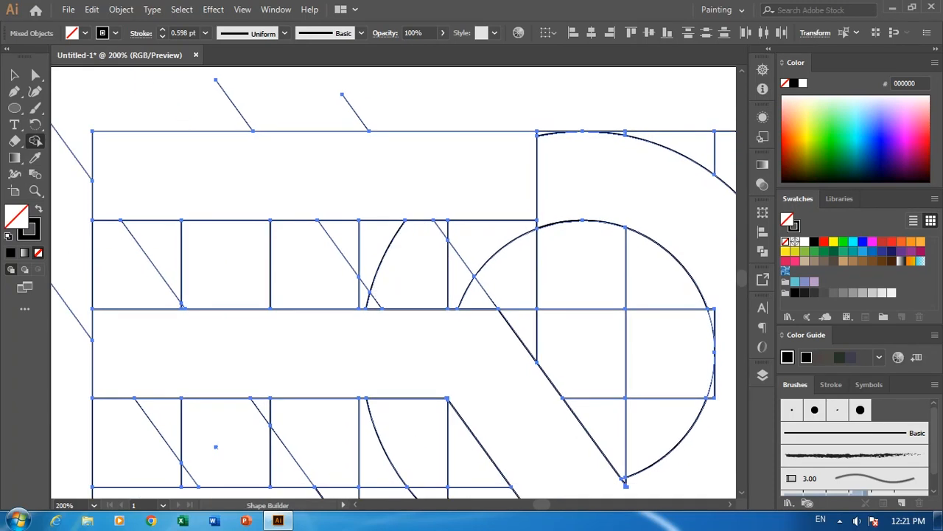
{"action": "mouse_move", "coordinate": [70, 264]}
{"action": "left_mouse_down"}
{"action": "mouse_move", "coordinate": [466, 264]}
{"action": "mouse_move", "coordinate": [499, 252]}
{"action": "mouse_move", "coordinate": [472, 277]}
{"action": "left_mouse_up"}
{"action": "left_click_drag", "start_coordinate": [397, 301], "coordinate": [363, 303]}
{"action": "mouse_move", "coordinate": [423, 247]}
{"action": "left_mouse_down"}
{"action": "mouse_move", "coordinate": [437, 238]}
{"action": "mouse_move", "coordinate": [370, 202]}
{"action": "left_mouse_up"}
Step: Clear the remaining grid pieces and edge slivers from inside the R's bowl
{"action": "left_click_drag", "start_coordinate": [456, 238], "coordinate": [586, 280]}
{"action": "mouse_move", "coordinate": [584, 358]}
{"action": "left_mouse_down"}
{"action": "mouse_move", "coordinate": [546, 387]}
{"action": "mouse_move", "coordinate": [509, 320]}
{"action": "left_mouse_up"}
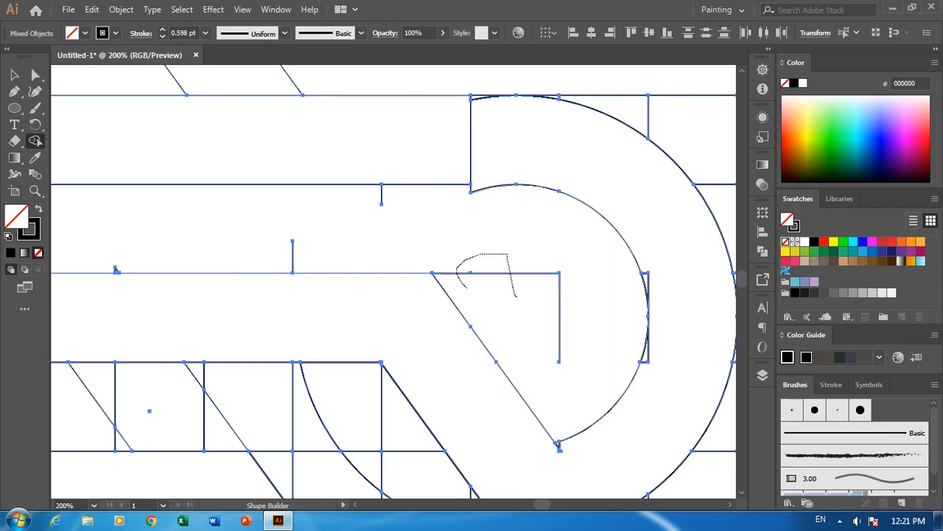
{"action": "left_click_drag", "start_coordinate": [567, 300], "coordinate": [567, 299]}
{"action": "left_click_drag", "start_coordinate": [671, 264], "coordinate": [665, 325]}
{"action": "left_click_drag", "start_coordinate": [647, 360], "coordinate": [647, 362]}
Step: Remove the leftover grid corner outside the upper-right curve of the bowl
{"action": "left_click_drag", "start_coordinate": [558, 445], "coordinate": [377, 450]}
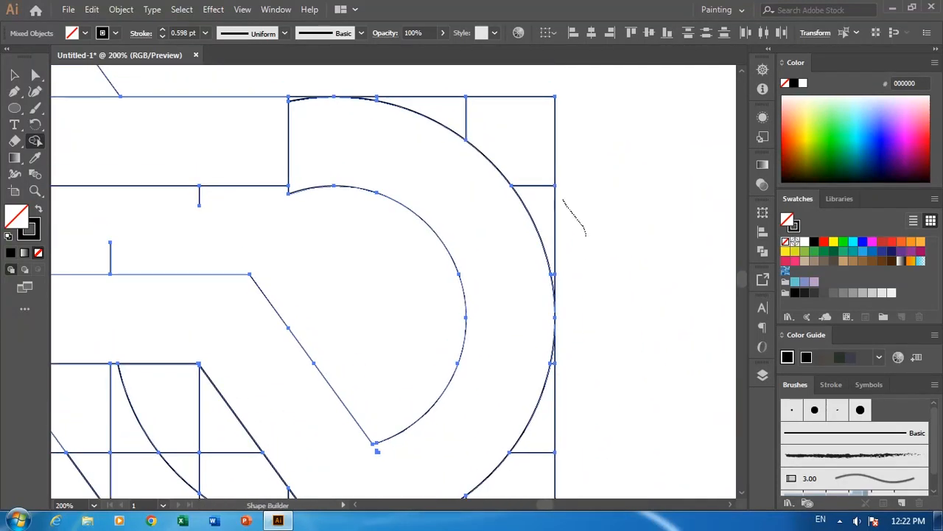
{"action": "left_click_drag", "start_coordinate": [568, 208], "coordinate": [542, 166]}
{"action": "left_click_drag", "start_coordinate": [510, 136], "coordinate": [458, 109]}
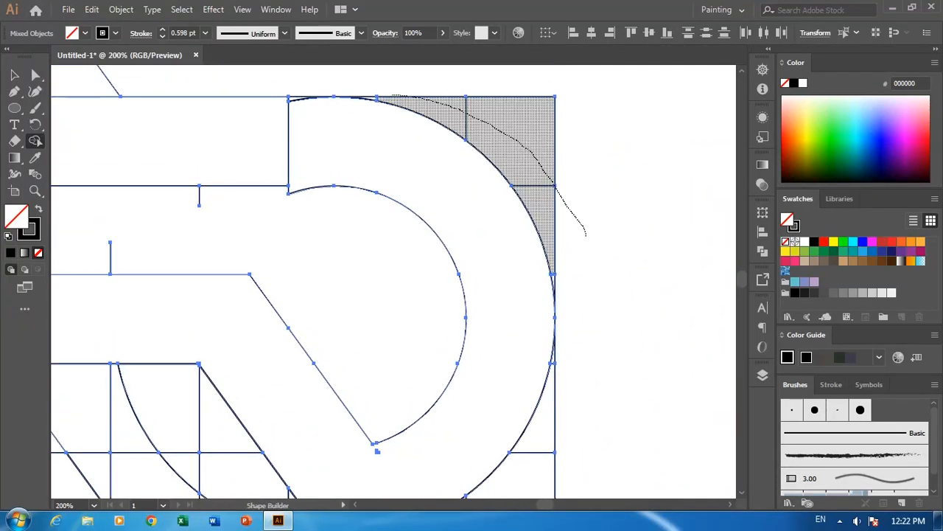
{"action": "mouse_move", "coordinate": [377, 132]}
{"action": "left_mouse_down"}
{"action": "mouse_move", "coordinate": [440, 196]}
{"action": "mouse_move", "coordinate": [363, 154]}
{"action": "mouse_move", "coordinate": [347, 169]}
{"action": "left_mouse_up"}
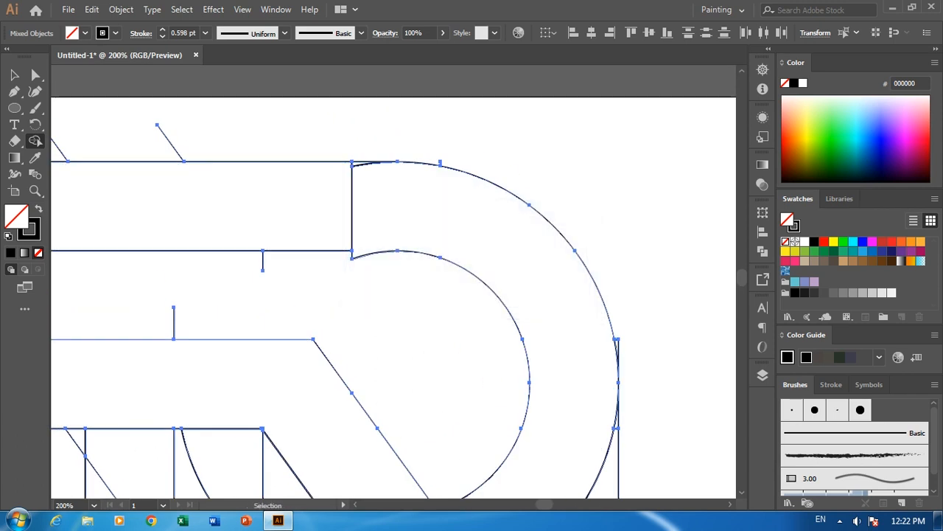
Step: Extend the top bar's right end into the bowl by moving its two end anchor points to X 505.437 pt
{"action": "mouse_move", "coordinate": [370, 183]}
{"action": "left_mouse_down"}
{"action": "mouse_move", "coordinate": [385, 157]}
{"action": "mouse_move", "coordinate": [477, 178]}
{"action": "left_mouse_up"}
{"action": "key", "text": "a"}
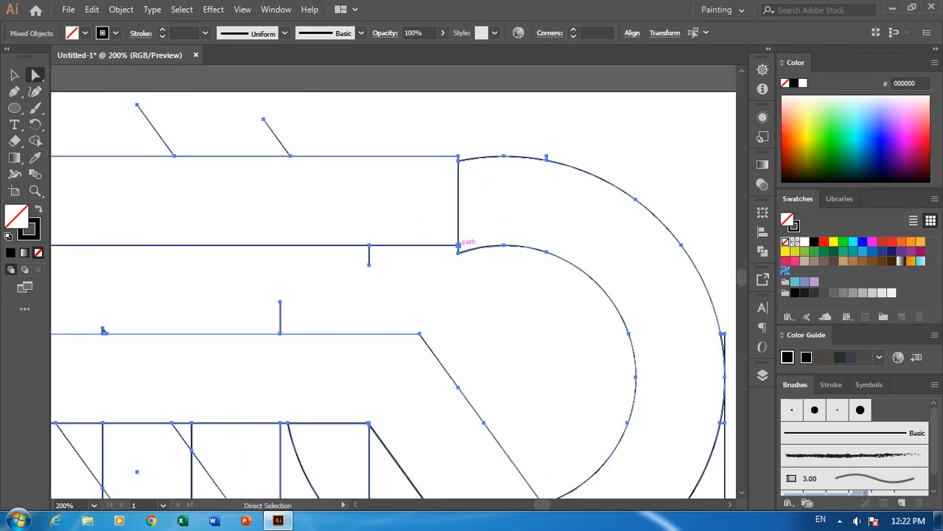
{"action": "left_click_drag", "start_coordinate": [457, 243], "coordinate": [484, 244]}
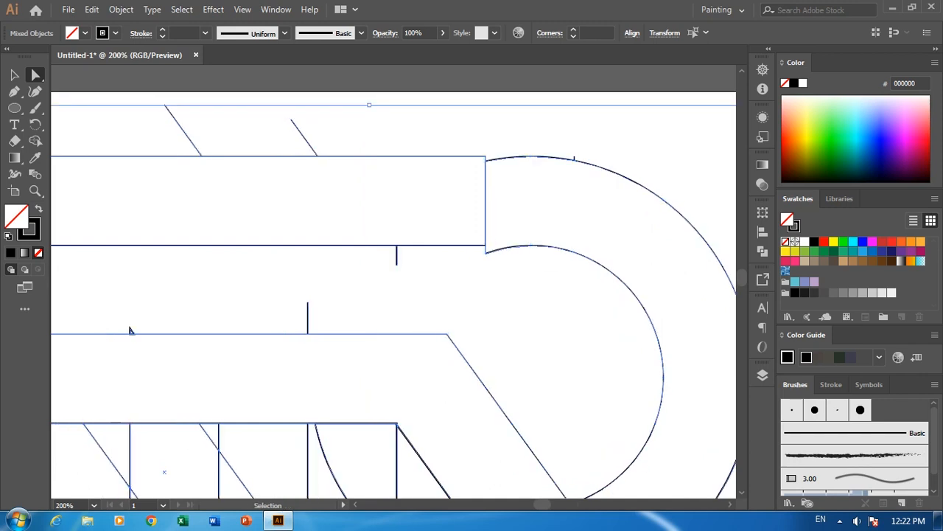
{"action": "key", "text": "ctrl+z"}
{"action": "left_click", "coordinate": [458, 156]}
{"action": "left_click_drag", "start_coordinate": [458, 156], "coordinate": [510, 157]}
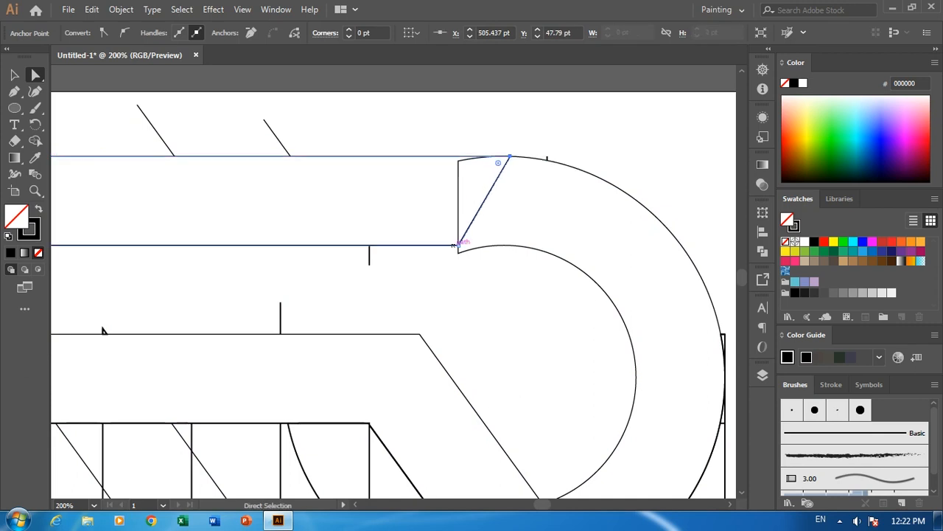
{"action": "left_click_drag", "start_coordinate": [457, 245], "coordinate": [510, 245]}
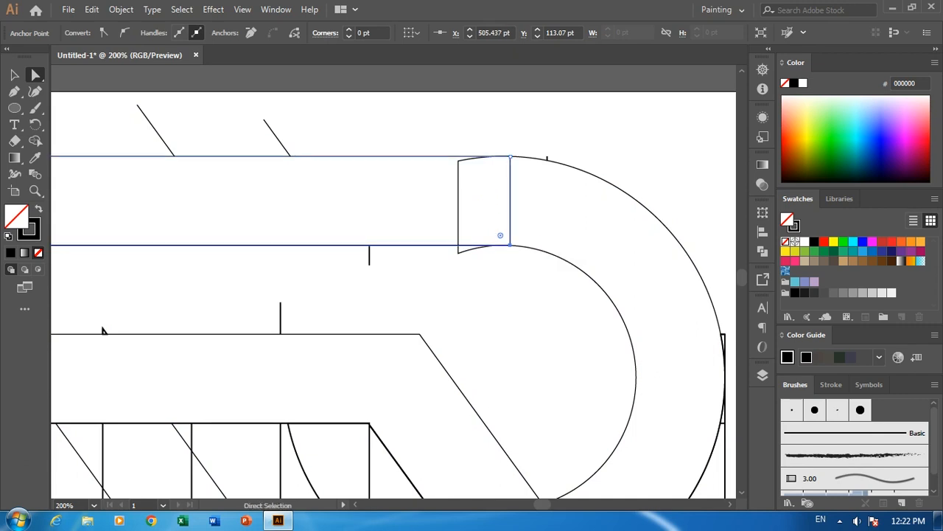
Step: Raise the lower anchor point of the bowl's cut end just inside the top bar
{"action": "left_click", "coordinate": [458, 253]}
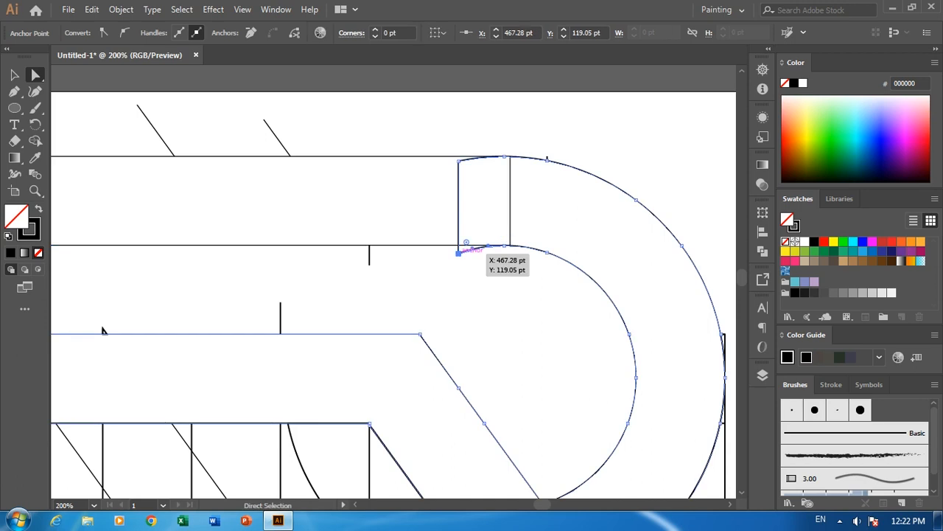
{"action": "left_click_drag", "start_coordinate": [458, 253], "coordinate": [458, 238]}
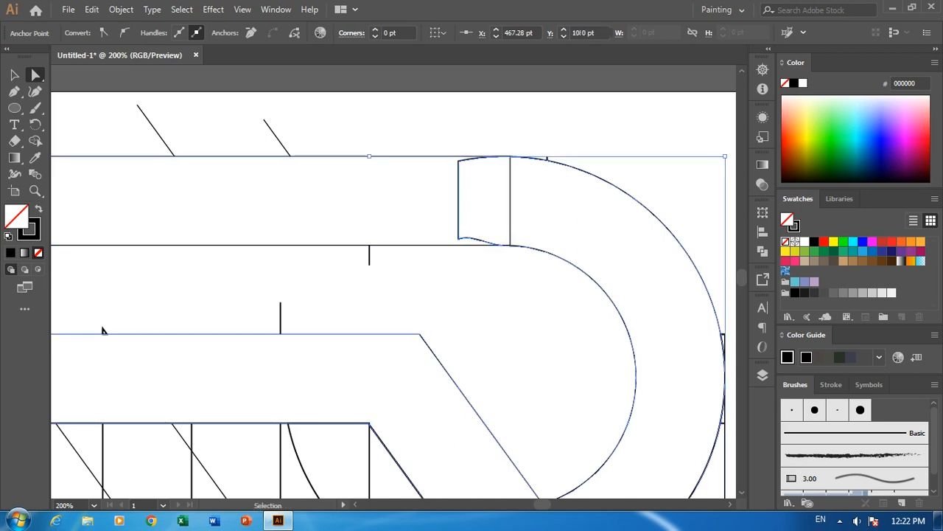
Step: Select all the artwork and merge the cut end of the bowl into the top bar with Shape Builder
{"action": "key", "text": "ctrl+a"}
{"action": "key", "text": "shift+m"}
{"action": "left_click_drag", "start_coordinate": [529, 211], "coordinate": [439, 210]}
{"action": "mouse_move", "coordinate": [442, 398]}
{"action": "left_mouse_down"}
{"action": "mouse_move", "coordinate": [493, 175]}
{"action": "mouse_move", "coordinate": [545, 157]}
{"action": "left_mouse_up"}
Step: Remove the grid pieces from the gap between the middle and lower bars
{"action": "mouse_move", "coordinate": [81, 231]}
{"action": "left_mouse_down"}
{"action": "mouse_move", "coordinate": [228, 224]}
{"action": "mouse_move", "coordinate": [206, 262]}
{"action": "left_mouse_up"}
{"action": "mouse_move", "coordinate": [279, 225]}
{"action": "left_mouse_down"}
{"action": "mouse_move", "coordinate": [284, 193]}
{"action": "mouse_move", "coordinate": [321, 218]}
{"action": "mouse_move", "coordinate": [313, 254]}
{"action": "mouse_move", "coordinate": [449, 240]}
{"action": "mouse_move", "coordinate": [527, 294]}
{"action": "mouse_move", "coordinate": [568, 360]}
{"action": "mouse_move", "coordinate": [442, 293]}
{"action": "mouse_move", "coordinate": [379, 286]}
{"action": "left_mouse_up"}
{"action": "left_click_drag", "start_coordinate": [380, 286], "coordinate": [284, 177]}
{"action": "mouse_move", "coordinate": [347, 140]}
{"action": "left_mouse_down"}
{"action": "mouse_move", "coordinate": [354, 164]}
{"action": "mouse_move", "coordinate": [340, 168]}
{"action": "mouse_move", "coordinate": [284, 143]}
{"action": "left_mouse_up"}
Step: Clear the remaining grid pieces from the gap between the two diagonal legs
{"action": "mouse_move", "coordinate": [349, 225]}
{"action": "left_mouse_down"}
{"action": "mouse_move", "coordinate": [387, 306]}
{"action": "mouse_move", "coordinate": [494, 419]}
{"action": "mouse_move", "coordinate": [503, 442]}
{"action": "mouse_move", "coordinate": [468, 433]}
{"action": "mouse_move", "coordinate": [562, 405]}
{"action": "left_mouse_up"}
{"action": "left_click_drag", "start_coordinate": [561, 351], "coordinate": [554, 324]}
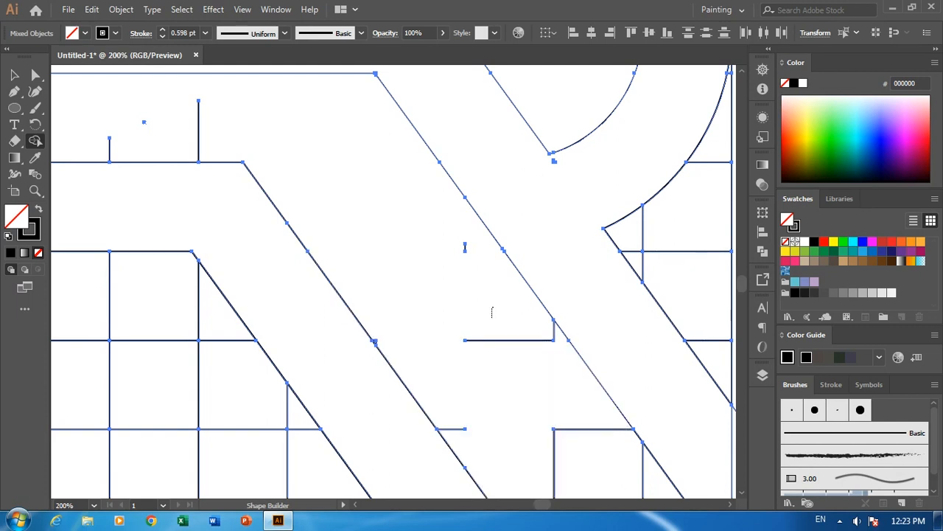
{"action": "left_click_drag", "start_coordinate": [508, 346], "coordinate": [392, 193]}
{"action": "mouse_move", "coordinate": [417, 236]}
{"action": "left_mouse_down"}
{"action": "mouse_move", "coordinate": [503, 351]}
{"action": "mouse_move", "coordinate": [551, 362]}
{"action": "mouse_move", "coordinate": [562, 374]}
{"action": "left_mouse_up"}
{"action": "left_click_drag", "start_coordinate": [392, 412], "coordinate": [308, 446]}
Step: Remove the grid pieces outside the right leg and the slivers along the bowl's right edge
{"action": "mouse_move", "coordinate": [543, 436]}
{"action": "left_mouse_down"}
{"action": "mouse_move", "coordinate": [657, 387]}
{"action": "mouse_move", "coordinate": [704, 336]}
{"action": "left_mouse_up"}
{"action": "mouse_move", "coordinate": [667, 229]}
{"action": "left_mouse_down"}
{"action": "mouse_move", "coordinate": [633, 412]}
{"action": "mouse_move", "coordinate": [566, 393]}
{"action": "mouse_move", "coordinate": [536, 333]}
{"action": "mouse_move", "coordinate": [483, 291]}
{"action": "mouse_move", "coordinate": [508, 253]}
{"action": "left_mouse_up"}
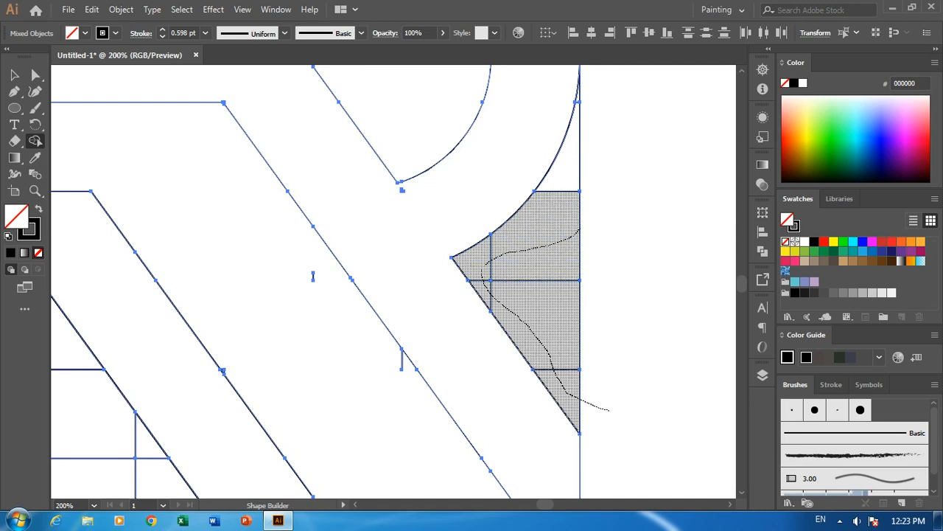
{"action": "left_click_drag", "start_coordinate": [580, 218], "coordinate": [580, 215]}
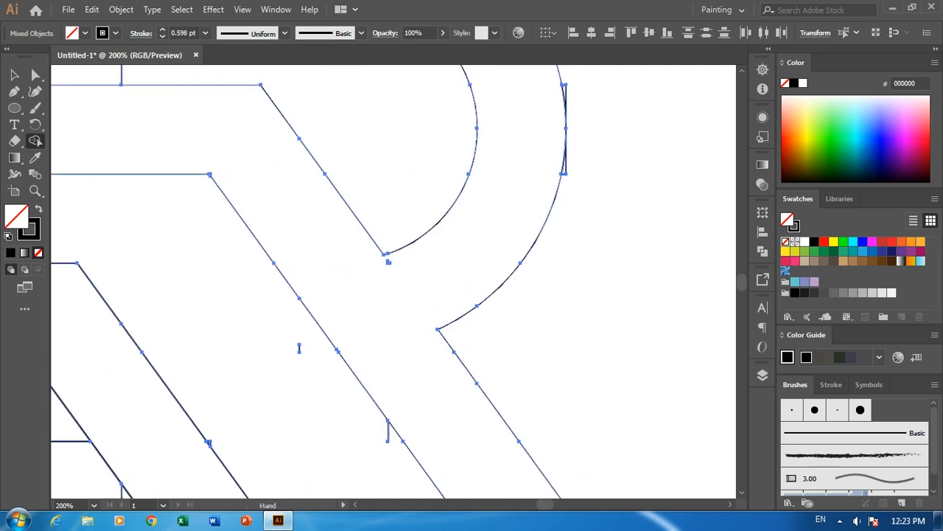
{"action": "scroll", "coordinate": [556, 351], "scroll_direction": "up", "scroll_amount": 5}
{"action": "left_click", "coordinate": [577, 209]}
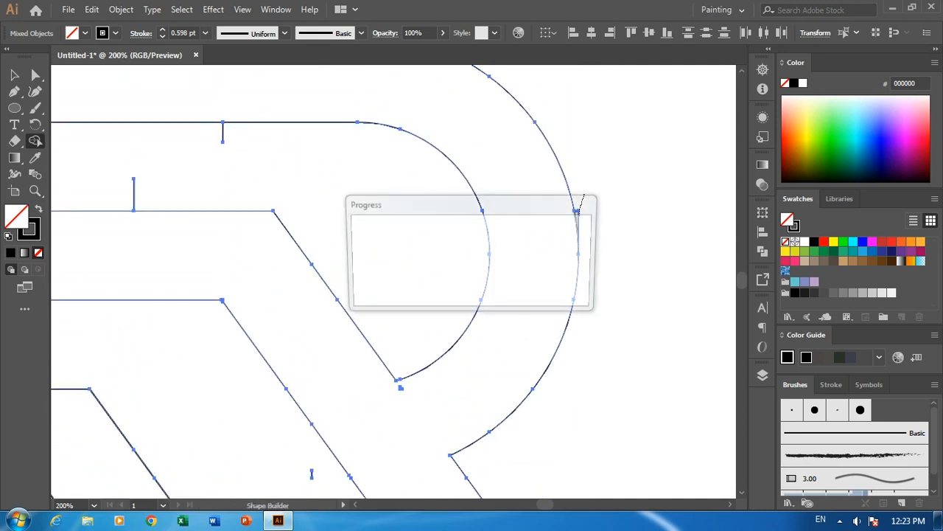
{"action": "left_click_drag", "start_coordinate": [590, 217], "coordinate": [625, 306]}
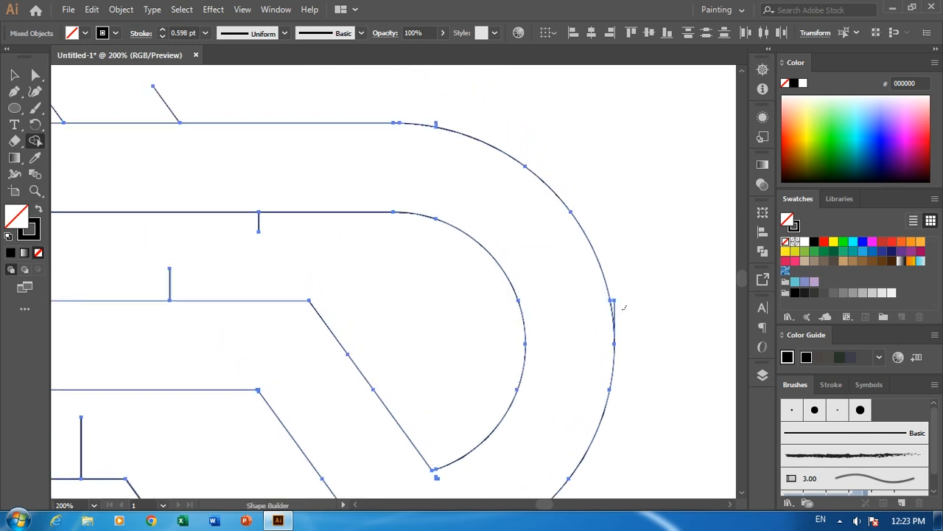
Step: Remove the diagonal line stubs beyond the bars' left ends and above the top bar
{"action": "mouse_move", "coordinate": [313, 258]}
{"action": "left_mouse_down"}
{"action": "mouse_move", "coordinate": [499, 298]}
{"action": "mouse_move", "coordinate": [576, 258]}
{"action": "mouse_move", "coordinate": [463, 281]}
{"action": "mouse_move", "coordinate": [487, 232]}
{"action": "mouse_move", "coordinate": [521, 228]}
{"action": "left_mouse_up"}
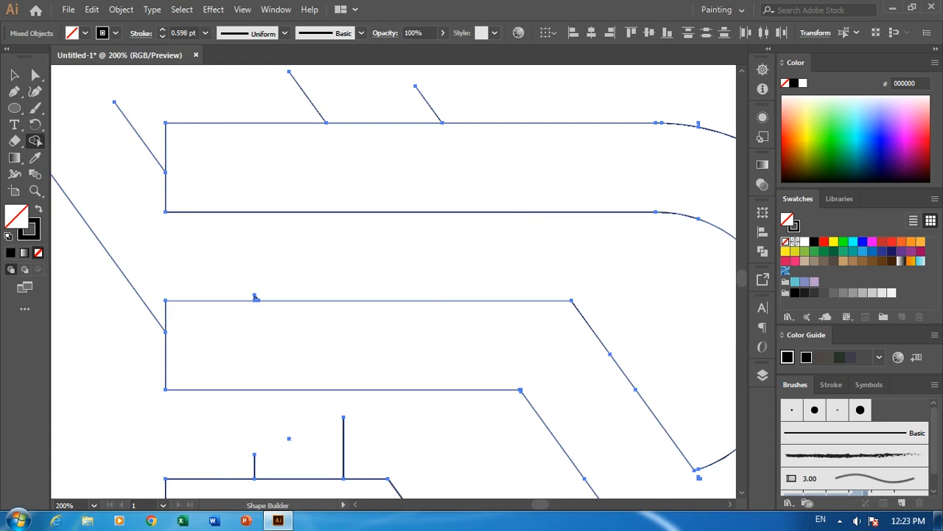
{"action": "mouse_move", "coordinate": [118, 299]}
{"action": "left_mouse_down"}
{"action": "mouse_move", "coordinate": [118, 212]}
{"action": "mouse_move", "coordinate": [152, 129]}
{"action": "left_mouse_up"}
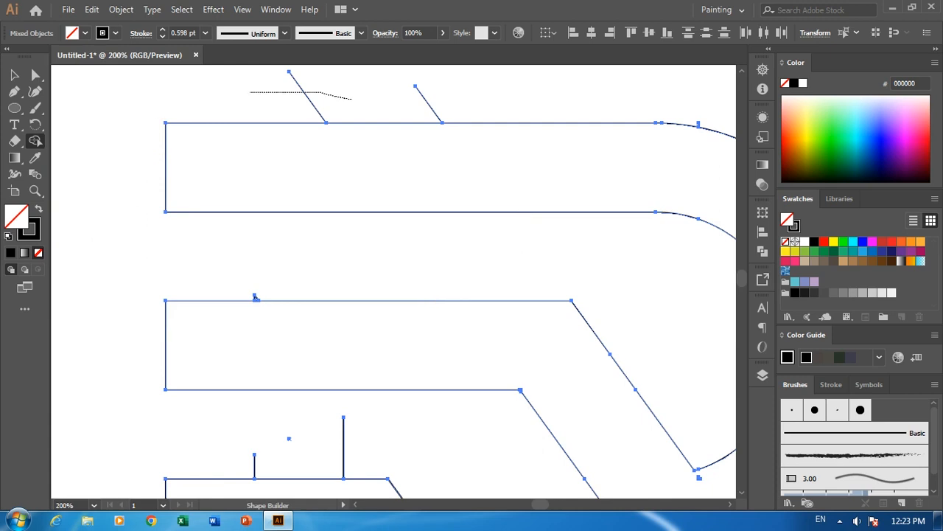
{"action": "left_click_drag", "start_coordinate": [446, 101], "coordinate": [448, 100]}
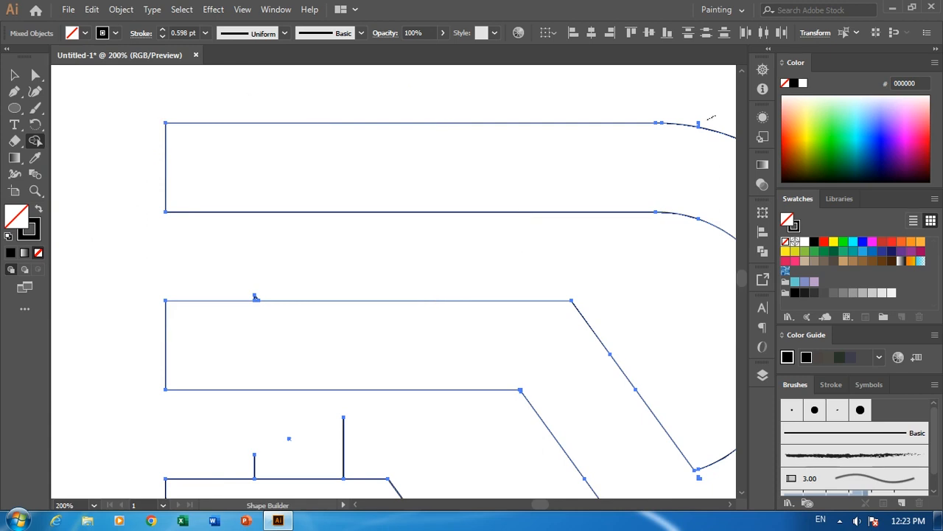
{"action": "mouse_move", "coordinate": [255, 298]}
{"action": "left_mouse_down"}
{"action": "mouse_move", "coordinate": [416, 289]}
{"action": "mouse_move", "coordinate": [266, 309]}
{"action": "mouse_move", "coordinate": [297, 147]}
{"action": "left_mouse_up"}
{"action": "key", "text": "ctrl+z"}
Step: Remove the line stubs above the lower bar and all grid pieces beneath it, left of its diagonal leg
{"action": "mouse_move", "coordinate": [199, 450]}
{"action": "left_mouse_down"}
{"action": "mouse_move", "coordinate": [108, 223]}
{"action": "mouse_move", "coordinate": [166, 188]}
{"action": "left_mouse_up"}
{"action": "mouse_move", "coordinate": [135, 218]}
{"action": "left_mouse_down"}
{"action": "mouse_move", "coordinate": [247, 239]}
{"action": "mouse_move", "coordinate": [345, 292]}
{"action": "mouse_move", "coordinate": [474, 414]}
{"action": "mouse_move", "coordinate": [437, 421]}
{"action": "mouse_move", "coordinate": [284, 392]}
{"action": "mouse_move", "coordinate": [203, 388]}
{"action": "mouse_move", "coordinate": [335, 330]}
{"action": "mouse_move", "coordinate": [420, 324]}
{"action": "mouse_move", "coordinate": [472, 351]}
{"action": "left_mouse_up"}
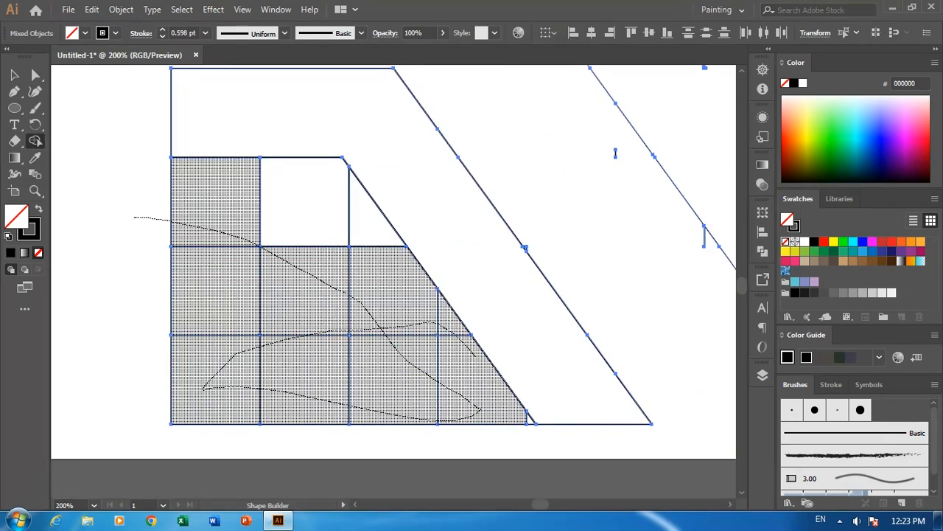
{"action": "mouse_move", "coordinate": [509, 413]}
{"action": "left_mouse_down"}
{"action": "mouse_move", "coordinate": [379, 304]}
{"action": "mouse_move", "coordinate": [347, 239]}
{"action": "mouse_move", "coordinate": [210, 251]}
{"action": "mouse_move", "coordinate": [194, 440]}
{"action": "left_mouse_up"}
{"action": "left_click_drag", "start_coordinate": [271, 194], "coordinate": [336, 319]}
{"action": "mouse_move", "coordinate": [355, 225]}
{"action": "left_mouse_down"}
{"action": "mouse_move", "coordinate": [258, 268]}
{"action": "mouse_move", "coordinate": [347, 227]}
{"action": "left_mouse_up"}
Step: Remove the short leftover line stubs between the two diagonal legs
{"action": "left_click_drag", "start_coordinate": [472, 170], "coordinate": [379, 315]}
{"action": "left_click_drag", "start_coordinate": [480, 298], "coordinate": [490, 296]}
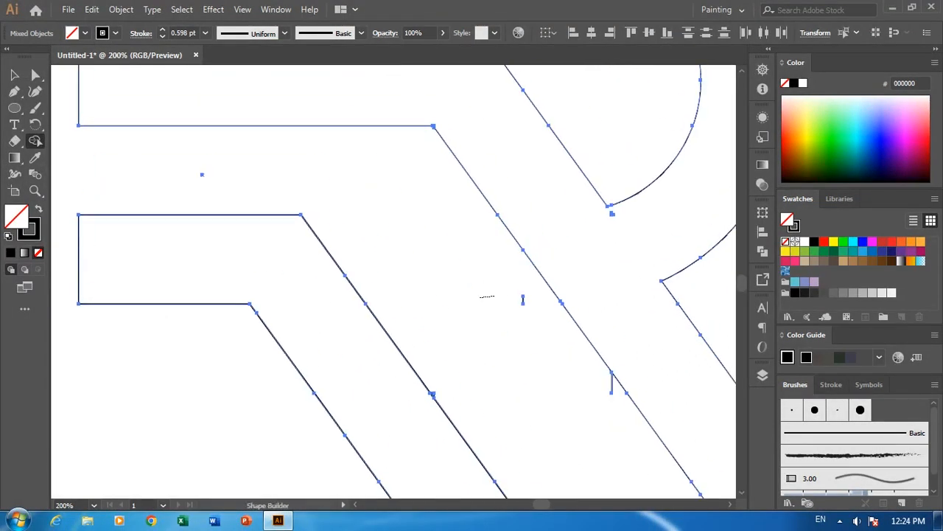
{"action": "left_click_drag", "start_coordinate": [612, 390], "coordinate": [612, 390]}
{"action": "mouse_move", "coordinate": [530, 185]}
{"action": "left_mouse_down"}
{"action": "mouse_move", "coordinate": [515, 349]}
{"action": "mouse_move", "coordinate": [463, 435]}
{"action": "left_mouse_up"}
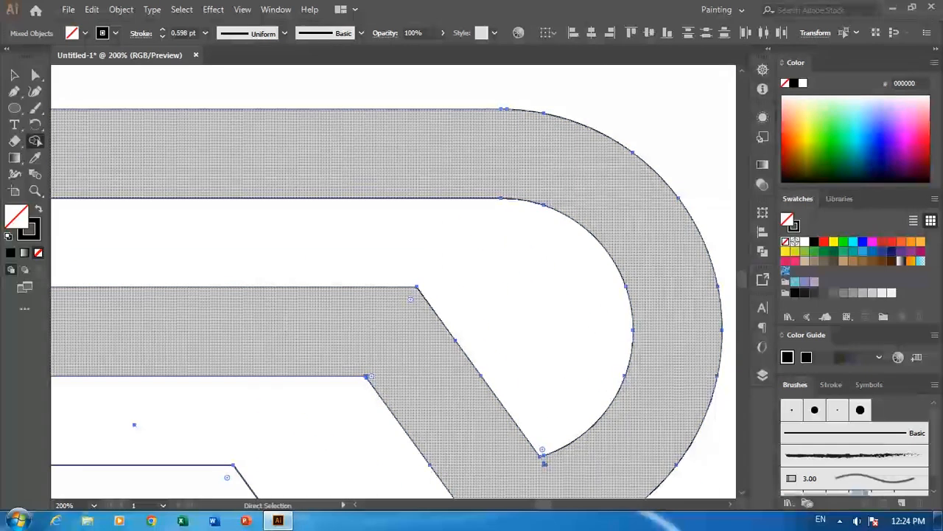
{"action": "key", "text": "ctrl+minus"}
{"action": "key", "text": "ctrl+minus"}
{"action": "key", "text": "ctrl+minus"}
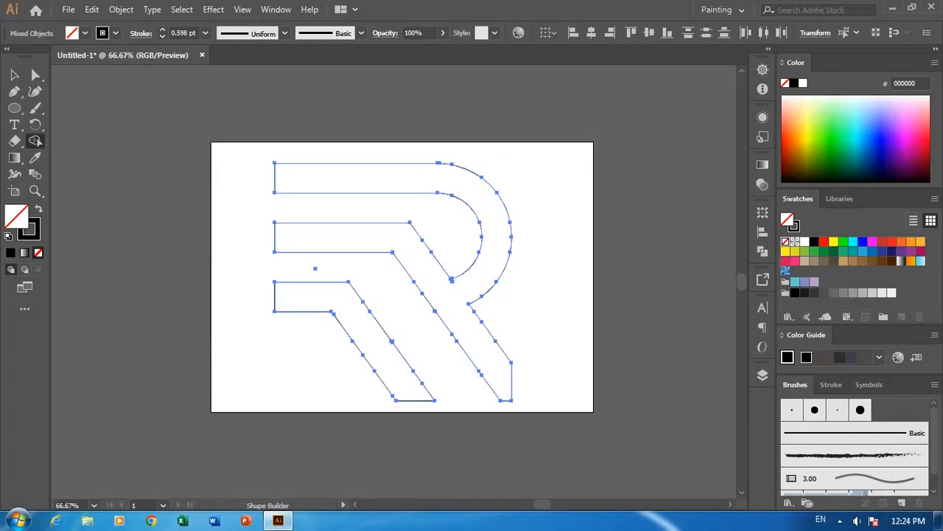
Step: Ungroup the group that contains the lower bar and its diagonal leg
{"action": "key", "text": "v"}
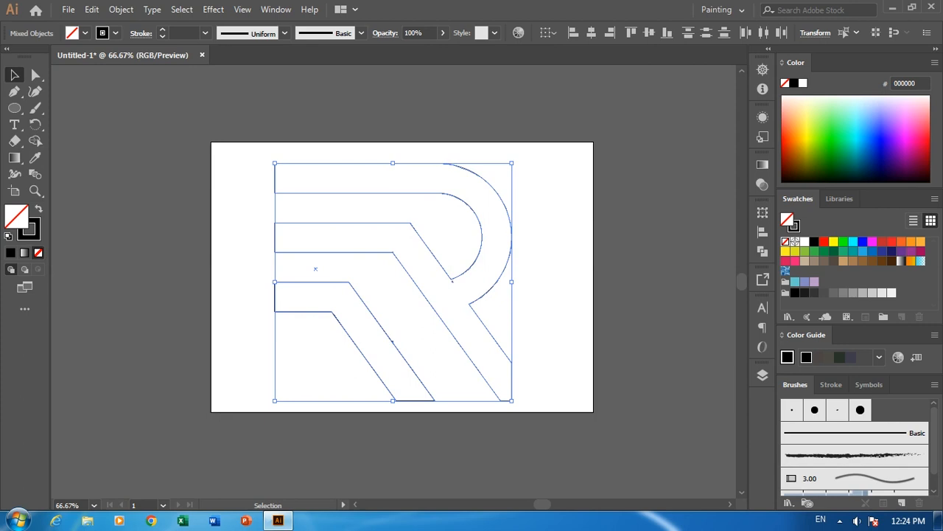
{"action": "left_click", "coordinate": [316, 269]}
{"action": "left_click", "coordinate": [446, 271]}
{"action": "right_click", "coordinate": [447, 271]}
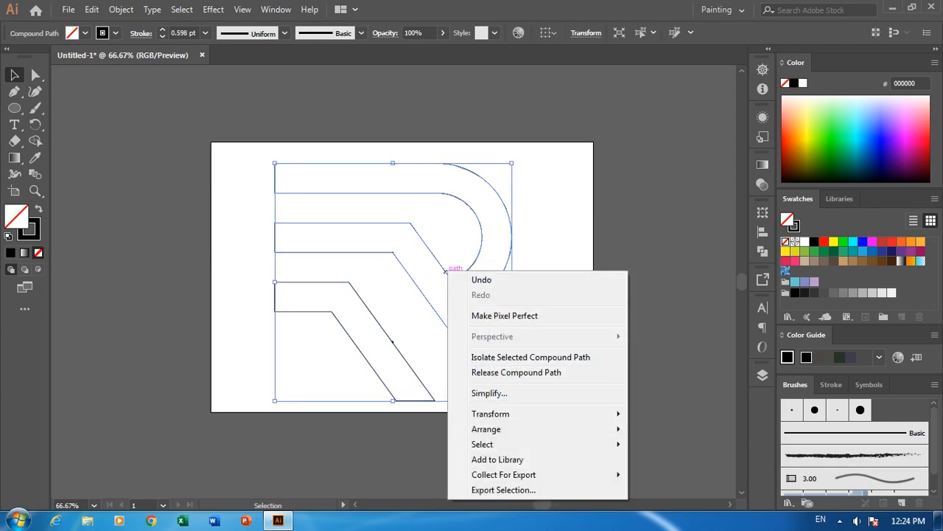
{"action": "key", "text": "Escape"}
{"action": "left_click", "coordinate": [391, 331]}
{"action": "right_click", "coordinate": [382, 329]}
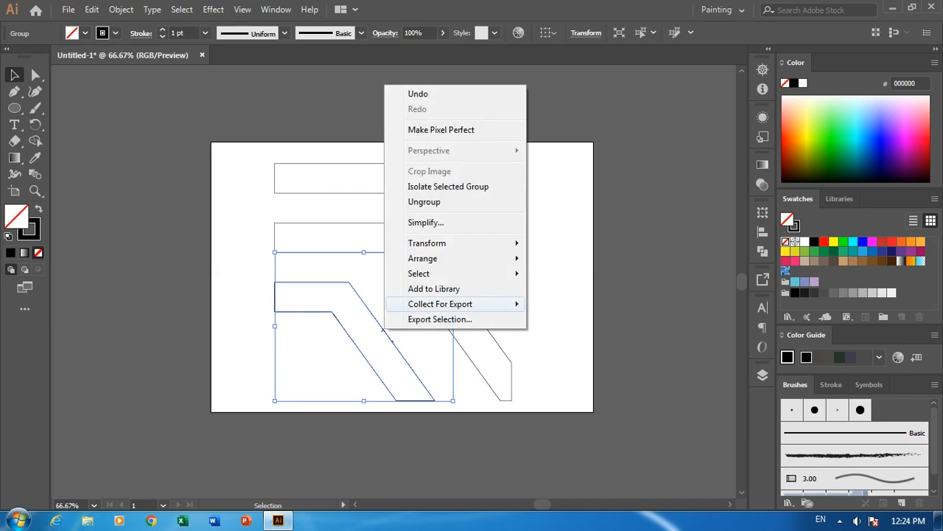
{"action": "left_click", "coordinate": [424, 201]}
Step: Move the R shapes aside past the artboard's right edge and delete the stray leftovers on the artboard
{"action": "key", "text": "ctrl+a"}
{"action": "left_click_drag", "start_coordinate": [422, 293], "coordinate": [704, 271]}
{"action": "left_click_drag", "start_coordinate": [502, 149], "coordinate": [212, 391]}
{"action": "key", "text": "Delete"}
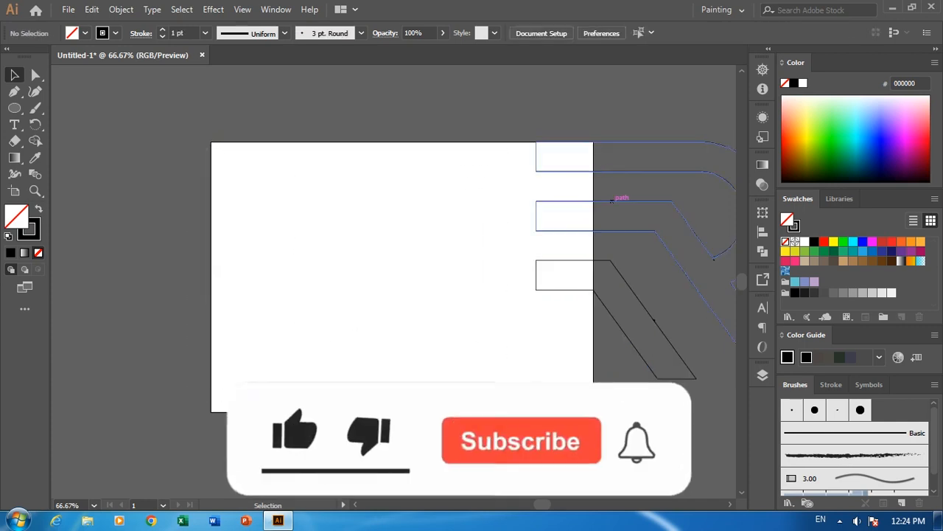
Step: Move the R shapes back onto the artboard and delete the tiny stray fragment below the bowl's inner corner
{"action": "left_click_drag", "start_coordinate": [604, 253], "coordinate": [408, 319]}
{"action": "key", "text": "ctrl+plus"}
{"action": "key", "text": "ctrl+plus"}
{"action": "key", "text": "ctrl+plus"}
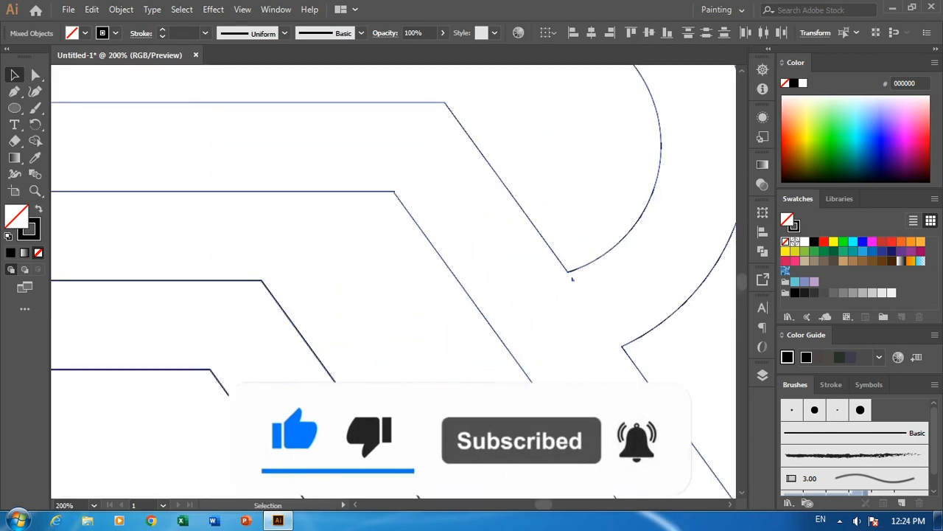
{"action": "key", "text": "a"}
{"action": "left_click", "coordinate": [572, 278]}
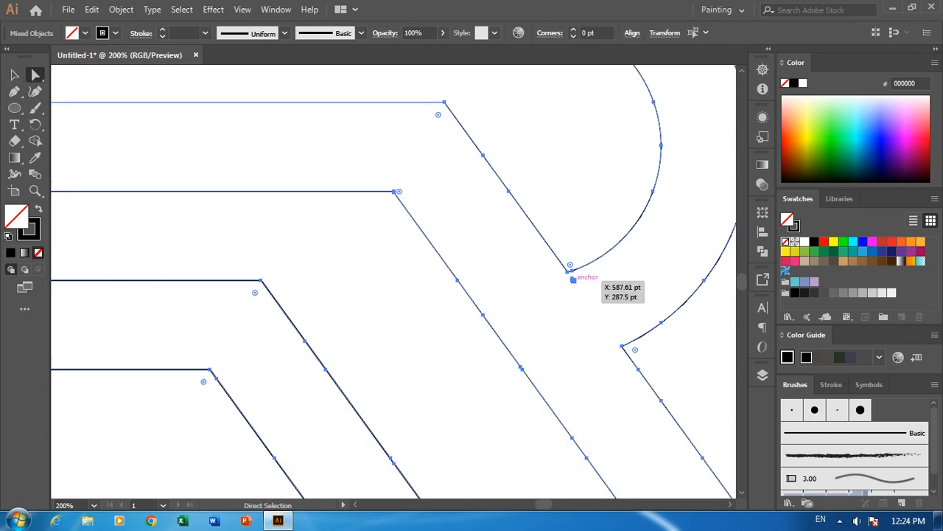
{"action": "left_click_drag", "start_coordinate": [572, 279], "coordinate": [687, 209]}
Step: Select the whole logo and swap fill and stroke to make it solid black without an outline
{"action": "key", "text": "v"}
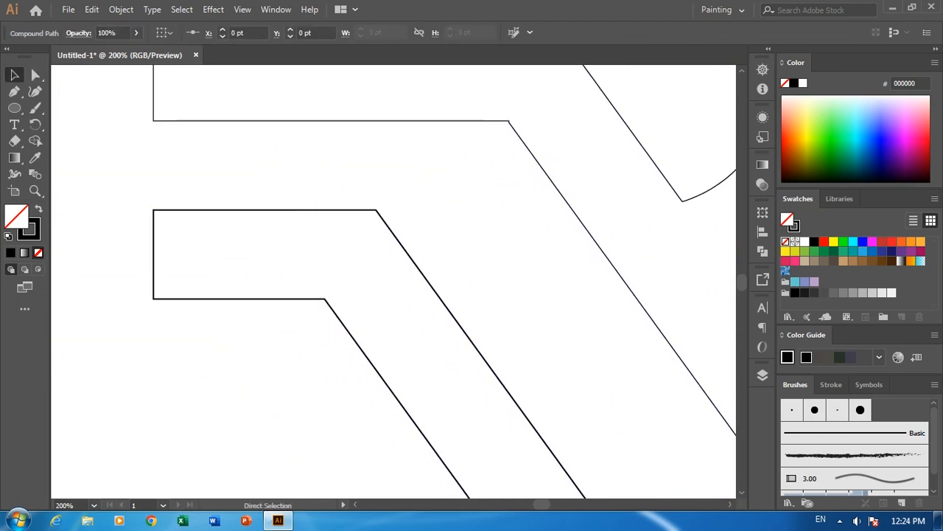
{"action": "left_click_drag", "start_coordinate": [546, 121], "coordinate": [385, 242]}
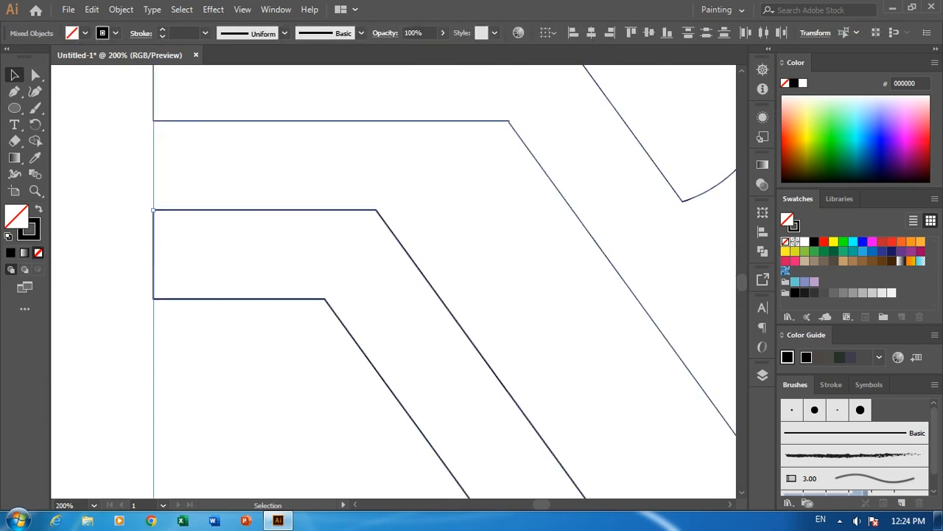
{"action": "key", "text": "shift+x"}
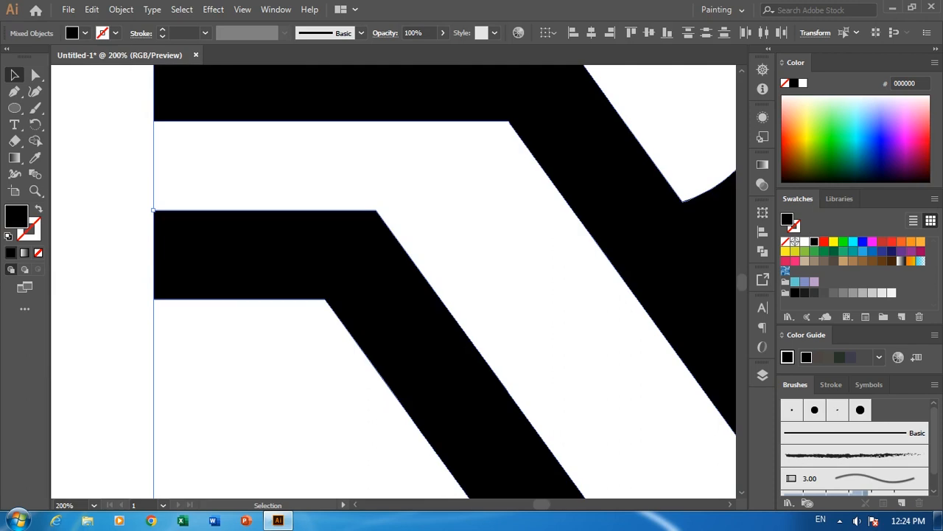
{"action": "key", "text": "ctrl+shift+a"}
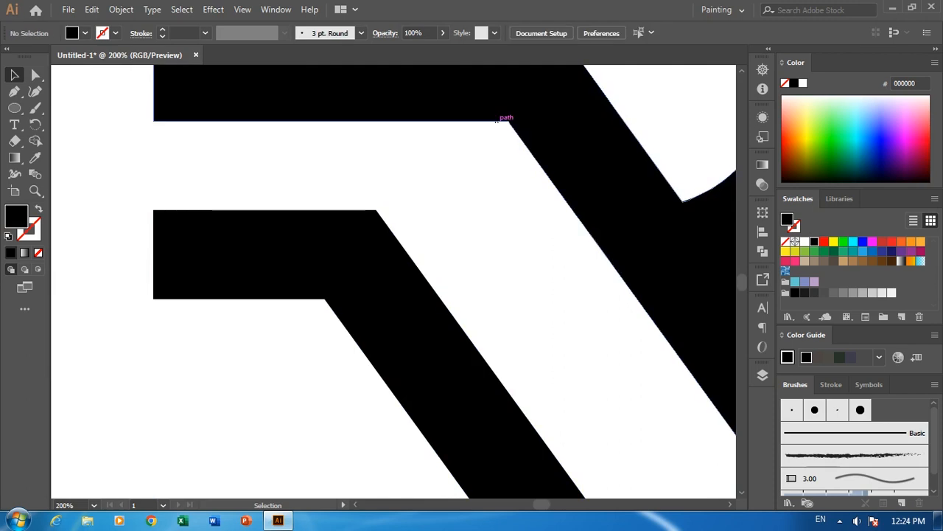
Step: Delete the extra anchor point at the inner corner where the middle bar's lower edge meets the diagonal leg
{"action": "left_click", "coordinate": [496, 120]}
{"action": "key", "text": "ctrl+equal"}
{"action": "key", "text": "ctrl+equal"}
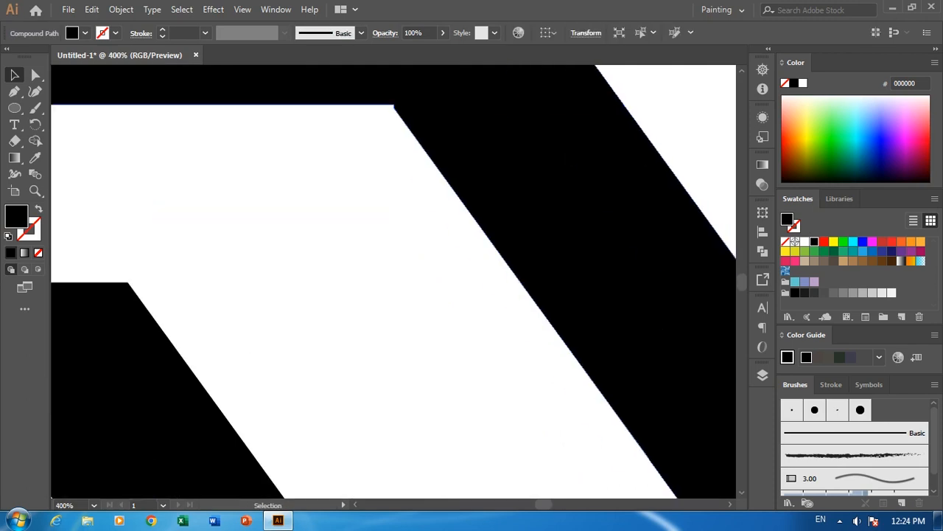
{"action": "key", "text": "p"}
{"action": "left_click", "coordinate": [393, 105]}
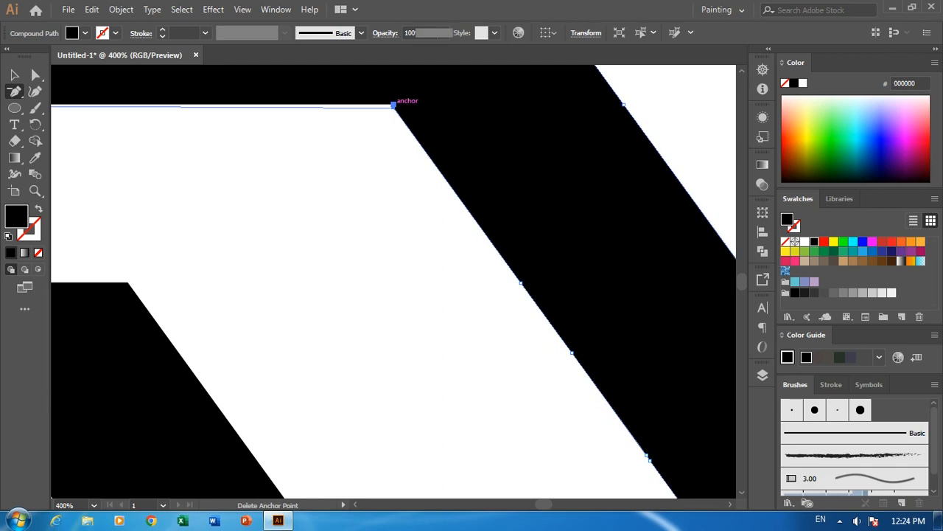
{"action": "key", "text": "v"}
Step: Move the lower bar-and-leg shape slightly up toward the middle bar
{"action": "key", "text": "ctrl+minus"}
{"action": "key", "text": "ctrl+minus"}
{"action": "key", "text": "ctrl+minus"}
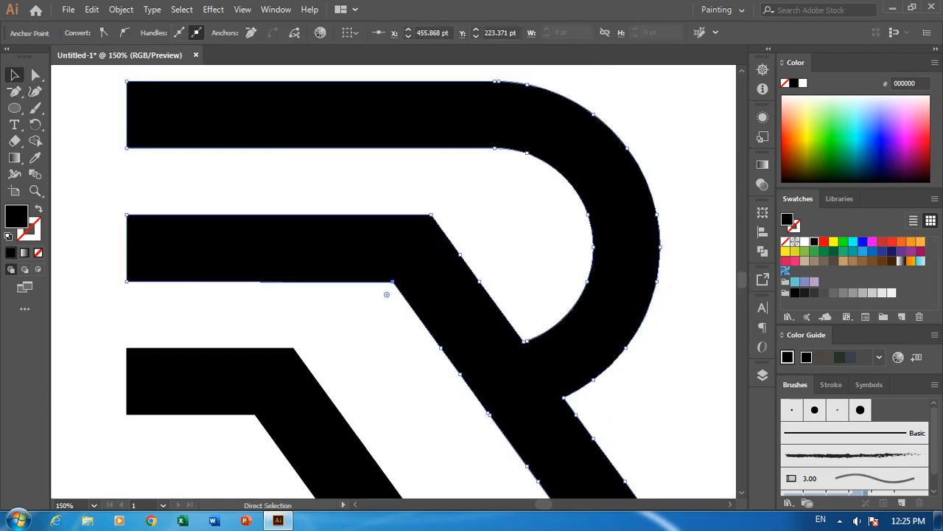
{"action": "key", "text": "ctrl+minus"}
{"action": "left_click_drag", "start_coordinate": [350, 368], "coordinate": [354, 310]}
{"action": "key", "text": "space"}
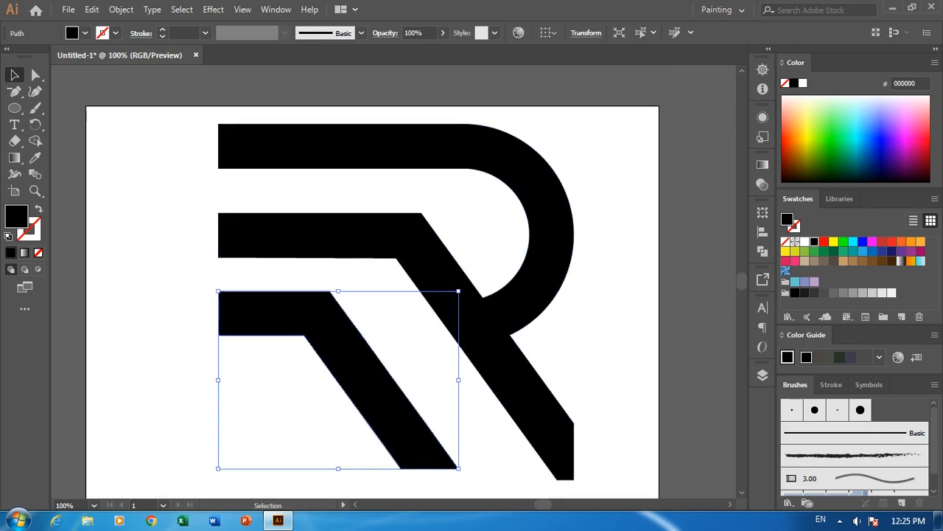
Step: Slant the left ends of all three bars by moving their upper-left anchor points outward together
{"action": "key", "text": "ctrl+minus"}
{"action": "key", "text": "ctrl+minus"}
{"action": "key", "text": "ctrl+minus"}
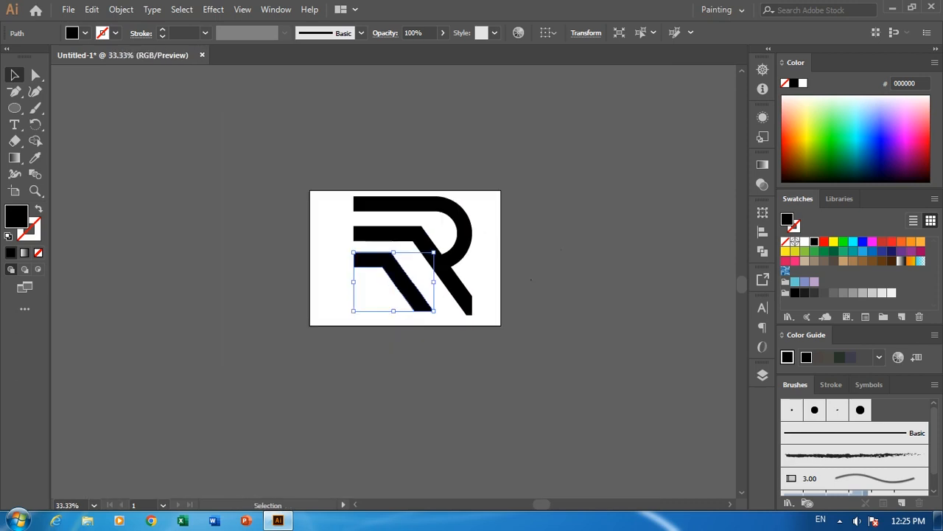
{"action": "left_click", "coordinate": [561, 249]}
{"action": "key", "text": "space"}
{"action": "mouse_move", "coordinate": [561, 250]}
{"action": "left_mouse_down"}
{"action": "mouse_move", "coordinate": [557, 222]}
{"action": "mouse_move", "coordinate": [561, 261]}
{"action": "left_mouse_up"}
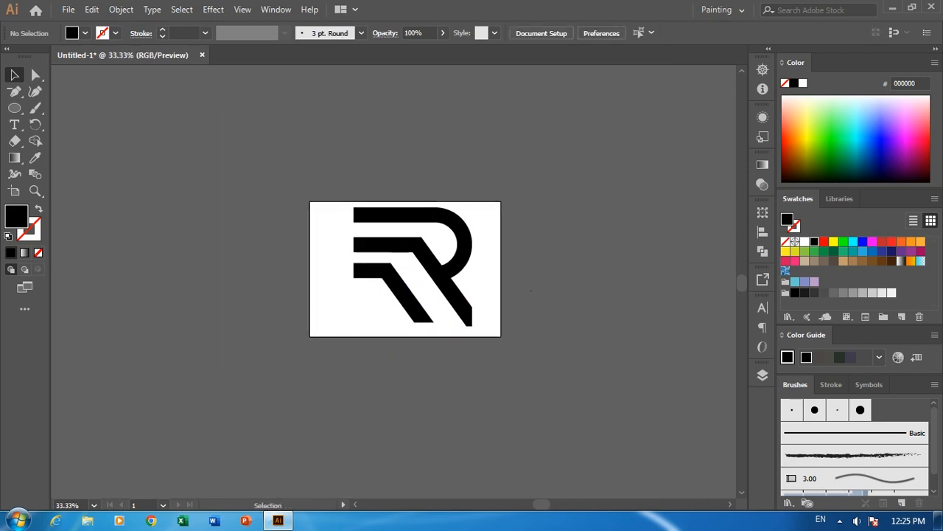
{"action": "key", "text": "ctrl+a"}
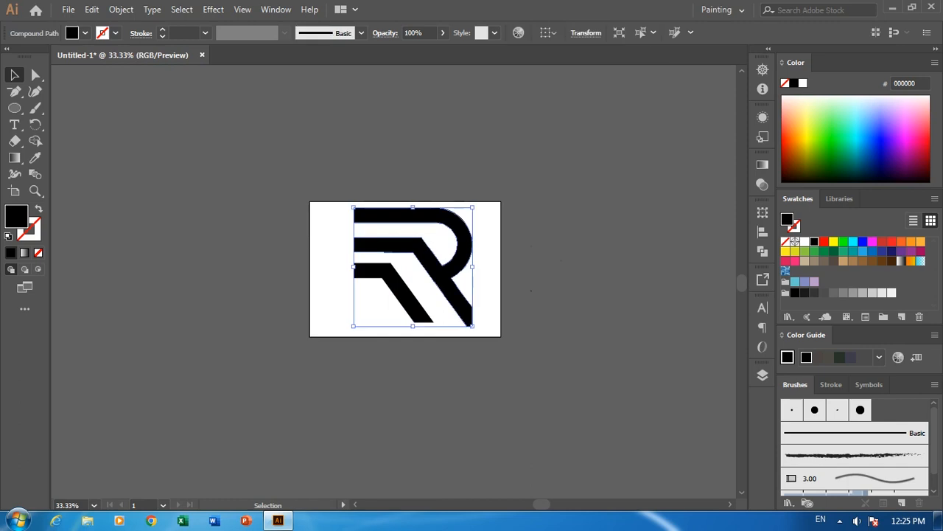
{"action": "key", "text": "ctrl+1"}
{"action": "key", "text": "a"}
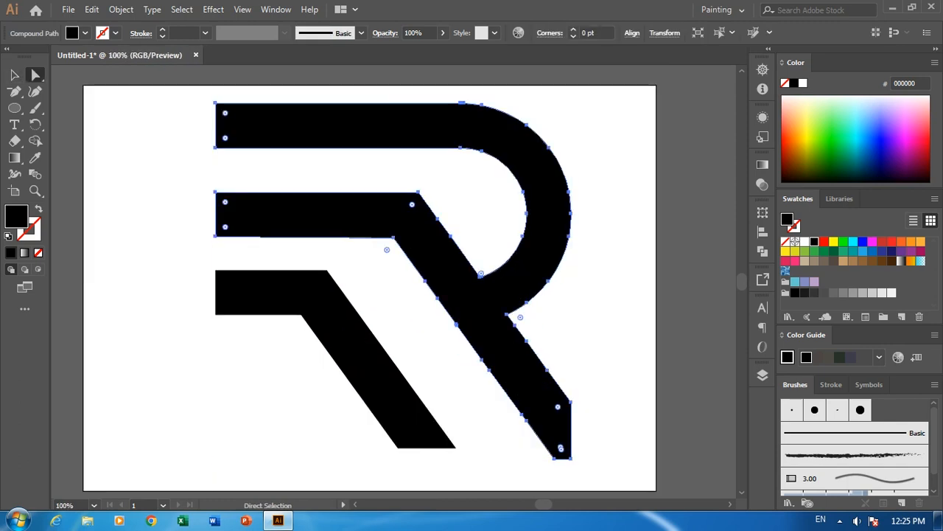
{"action": "left_click", "coordinate": [215, 192], "text": "shift"}
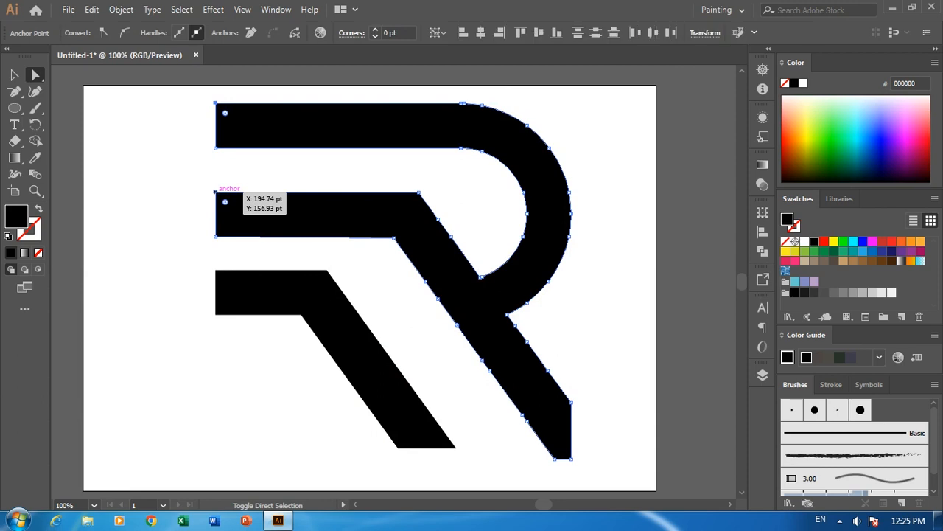
{"action": "left_click_drag", "start_coordinate": [215, 270], "coordinate": [172, 271]}
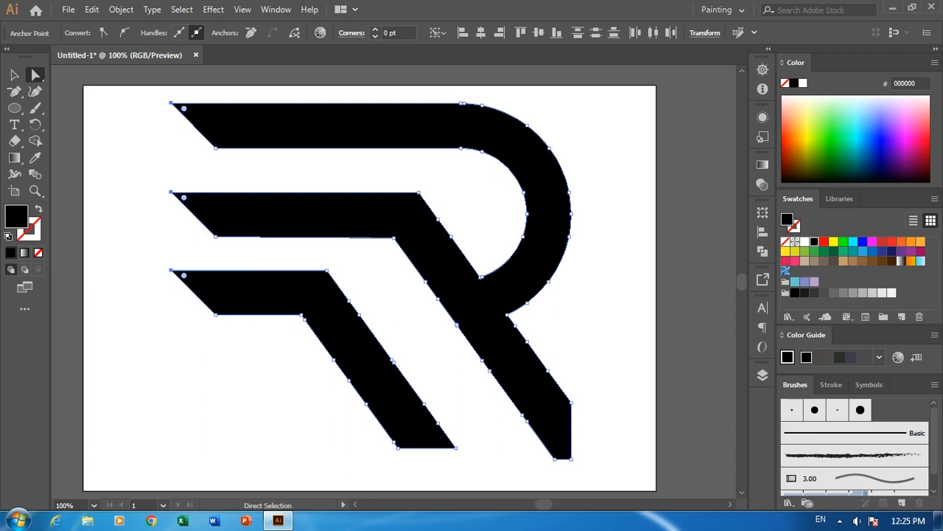
{"action": "key", "text": "ctrl+shift+a"}
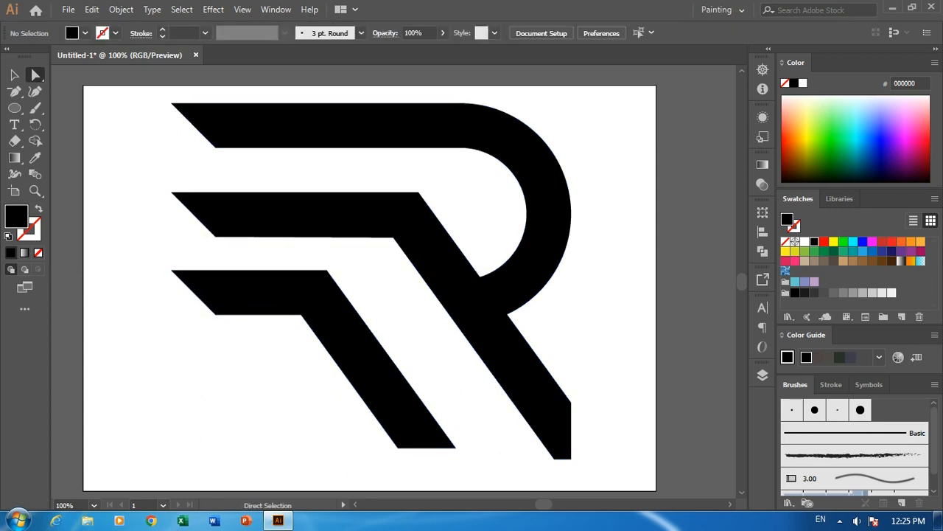
{"action": "key", "text": "ctrl+minus"}
{"action": "key", "text": "ctrl+minus"}
{"action": "key", "text": "ctrl+equal"}
{"action": "key", "text": "ctrl+equal"}
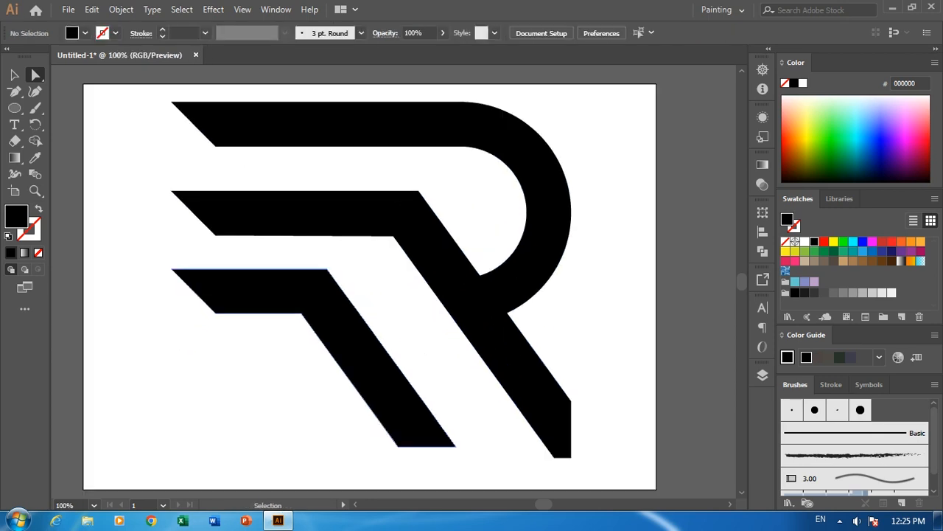
{"action": "key", "text": "v"}
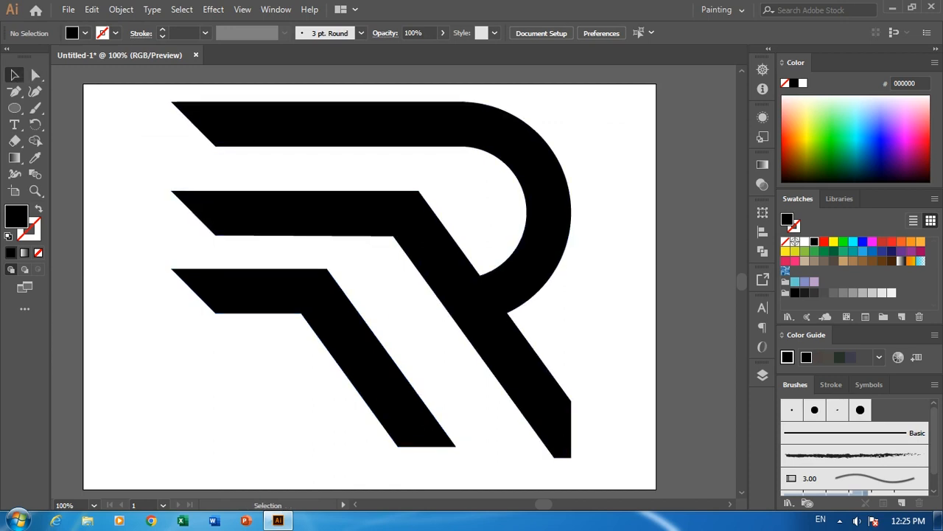
Step: Move the lower bar-and-leg shape slightly down and place a horizontal ruler guide along the bottom ends of both legs
{"action": "left_click_drag", "start_coordinate": [314, 345], "coordinate": [314, 356]}
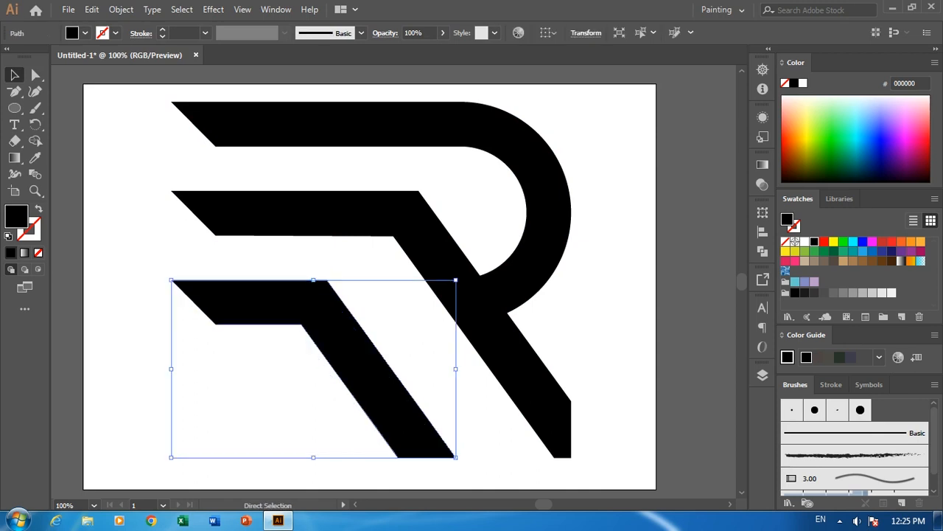
{"action": "key", "text": "ctrl+r"}
{"action": "left_click_drag", "start_coordinate": [368, 70], "coordinate": [369, 459]}
{"action": "left_click", "coordinate": [227, 448]}
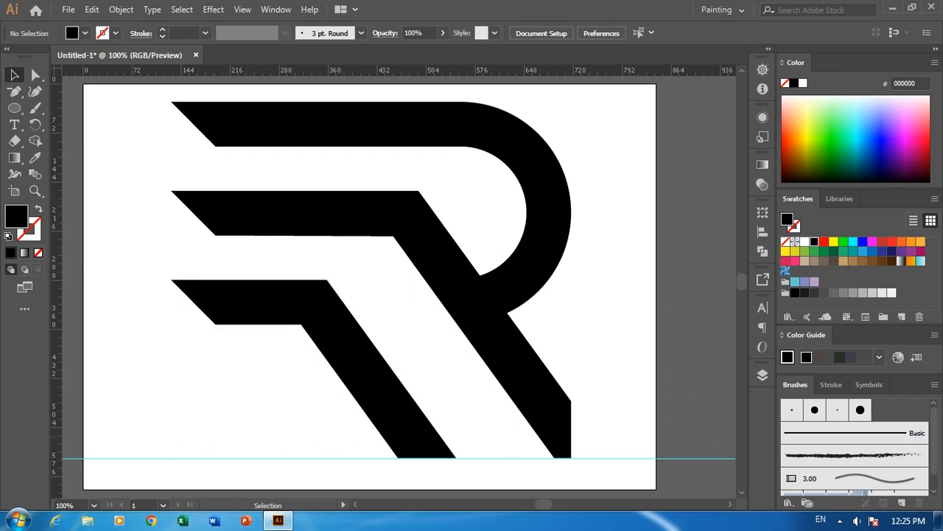
Step: Hide the rulers and the guides around the logo
{"action": "key", "text": "ctrl+minus"}
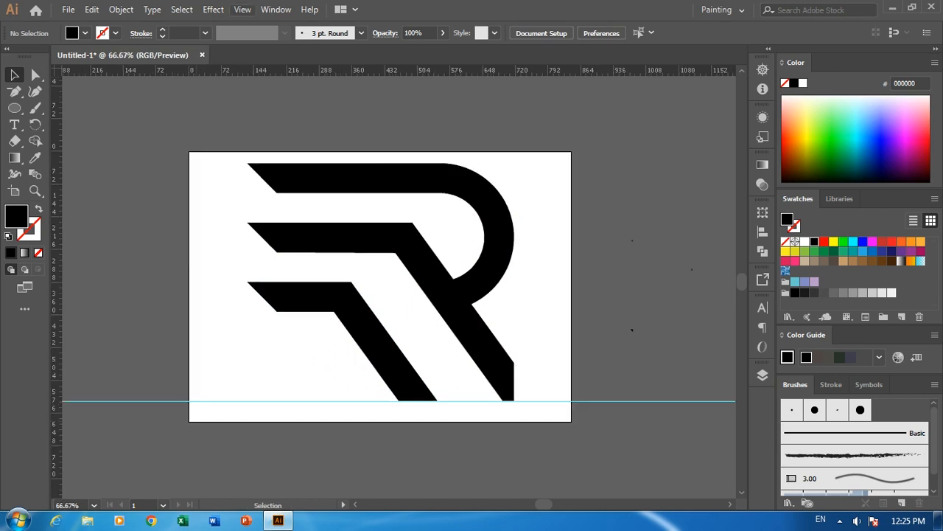
{"action": "left_click", "coordinate": [242, 9]}
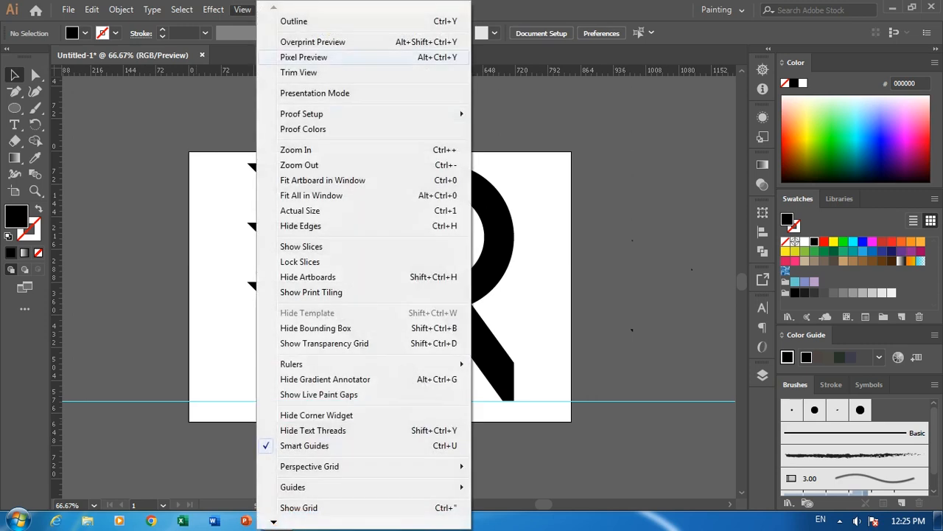
{"action": "mouse_move", "coordinate": [413, 363]}
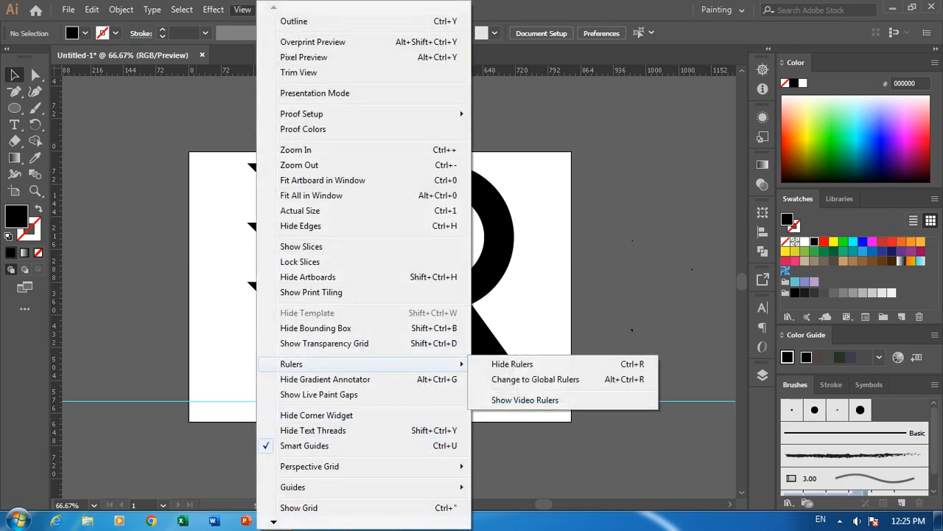
{"action": "left_click", "coordinate": [516, 362]}
{"action": "left_click", "coordinate": [243, 8]}
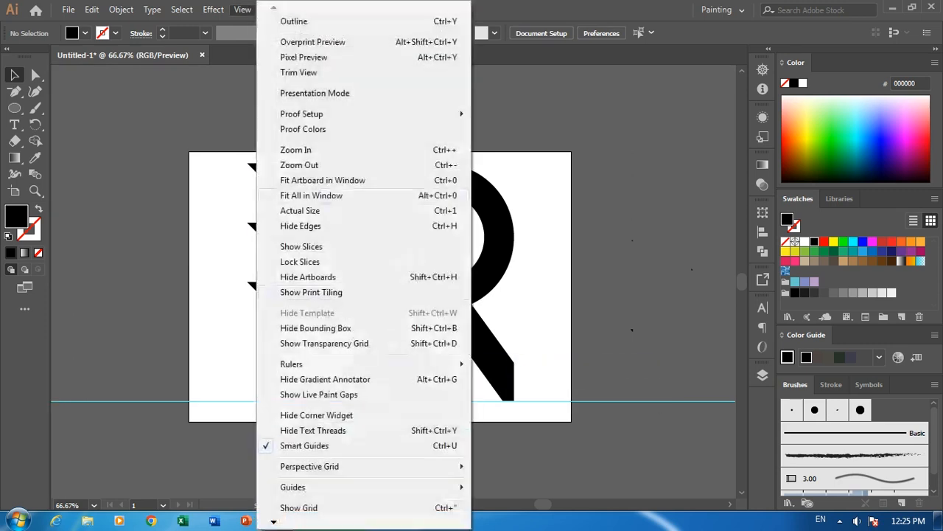
{"action": "mouse_move", "coordinate": [369, 486]}
{"action": "left_click", "coordinate": [514, 426]}
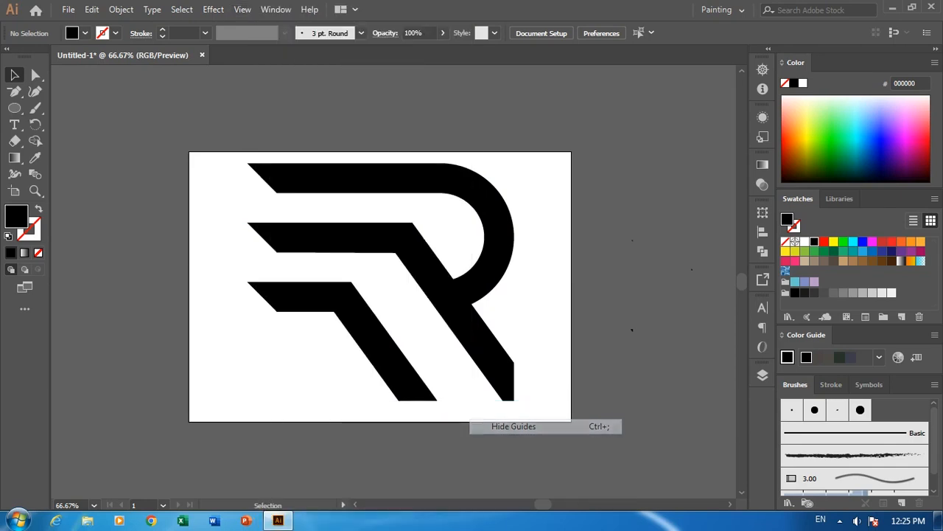
Step: Select the whole logo and move it slightly down on the artboard
{"action": "left_click_drag", "start_coordinate": [554, 174], "coordinate": [348, 337]}
{"action": "left_click_drag", "start_coordinate": [381, 279], "coordinate": [380, 292]}
Step: Export the logo as a PNG named 18, using the artboards and the default PNG options
{"action": "left_click", "coordinate": [68, 9]}
{"action": "mouse_move", "coordinate": [96, 254]}
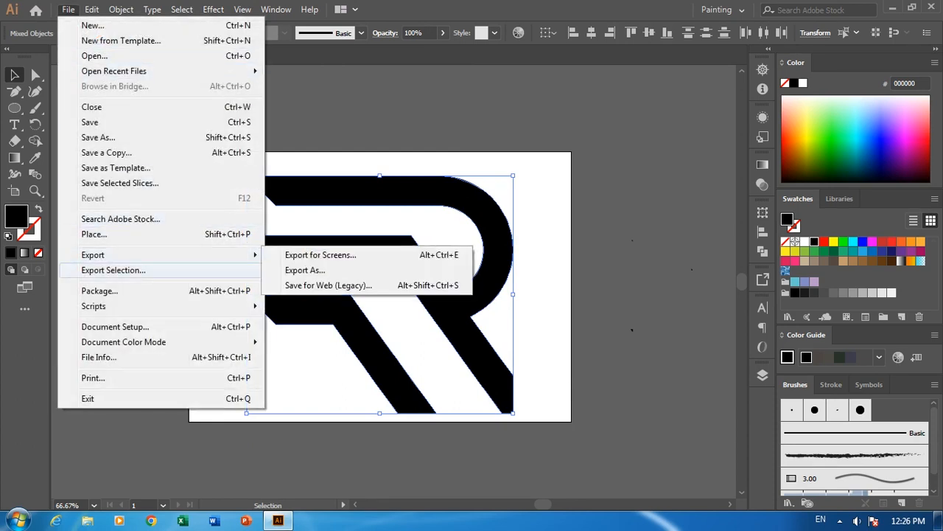
{"action": "left_click", "coordinate": [313, 269]}
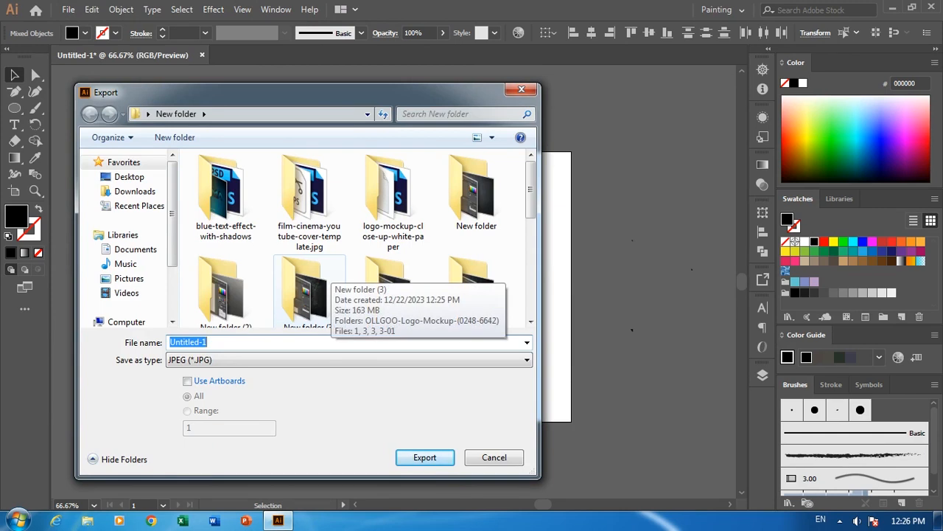
{"action": "type", "text": "18"}
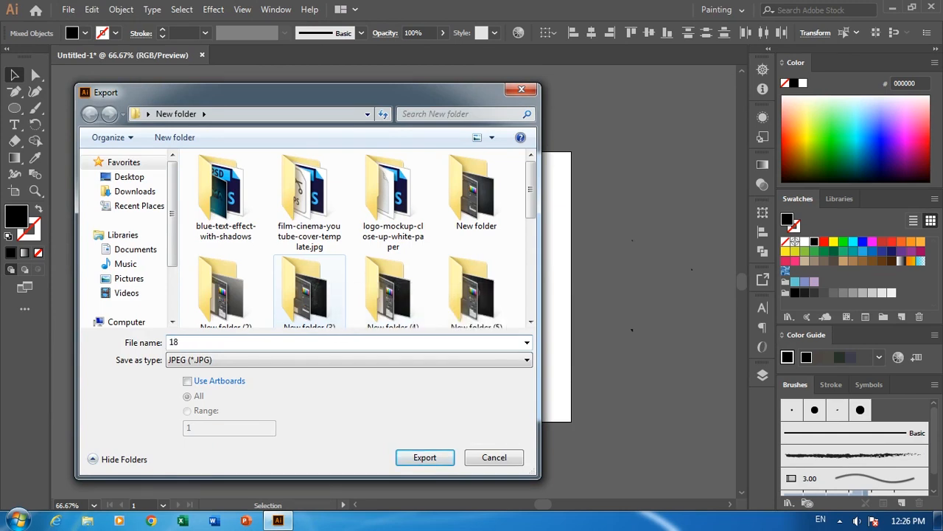
{"action": "left_click", "coordinate": [188, 381]}
{"action": "left_click", "coordinate": [221, 360]}
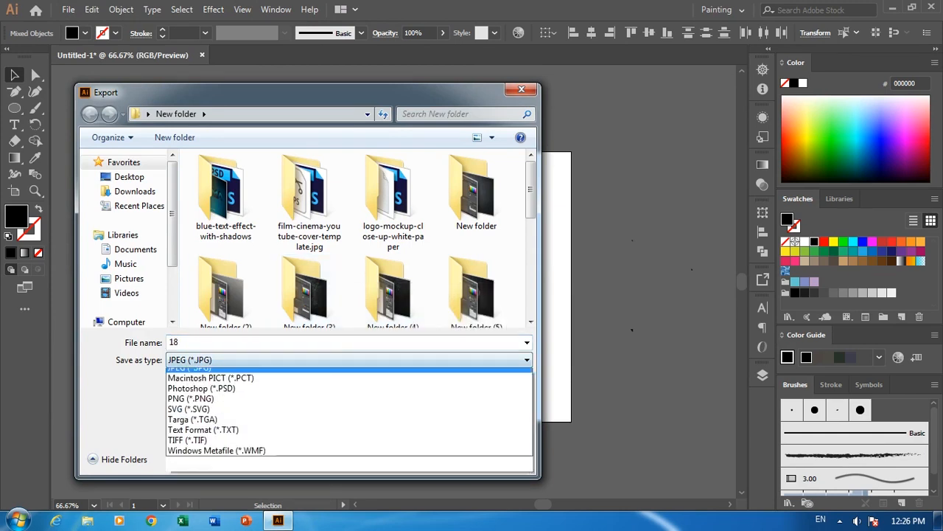
{"action": "left_click", "coordinate": [214, 467]}
{"action": "key", "text": "Return"}
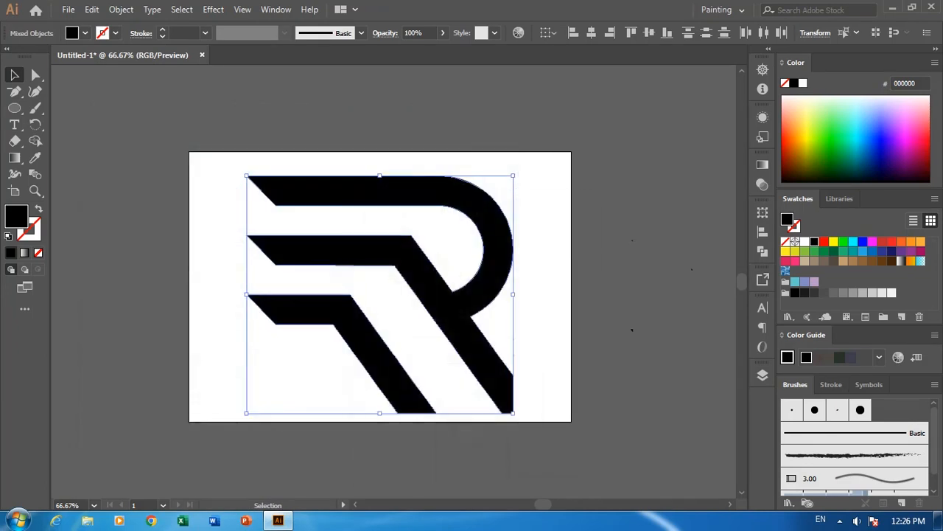
{"action": "key", "text": "Return"}
Step: Quit Illustrator, saving the document as Illustrator file 18 with default options and clearing the clipboard
{"action": "left_click", "coordinate": [931, 7]}
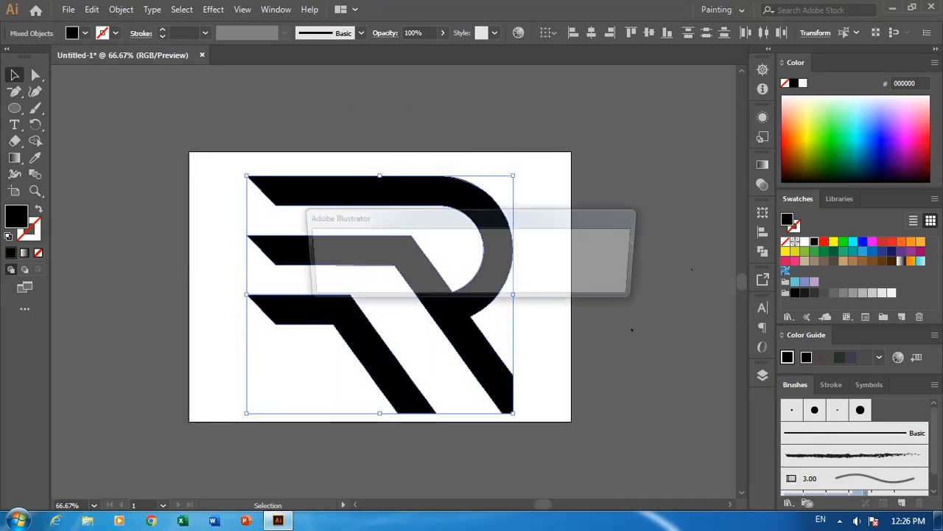
{"action": "left_click", "coordinate": [478, 280]}
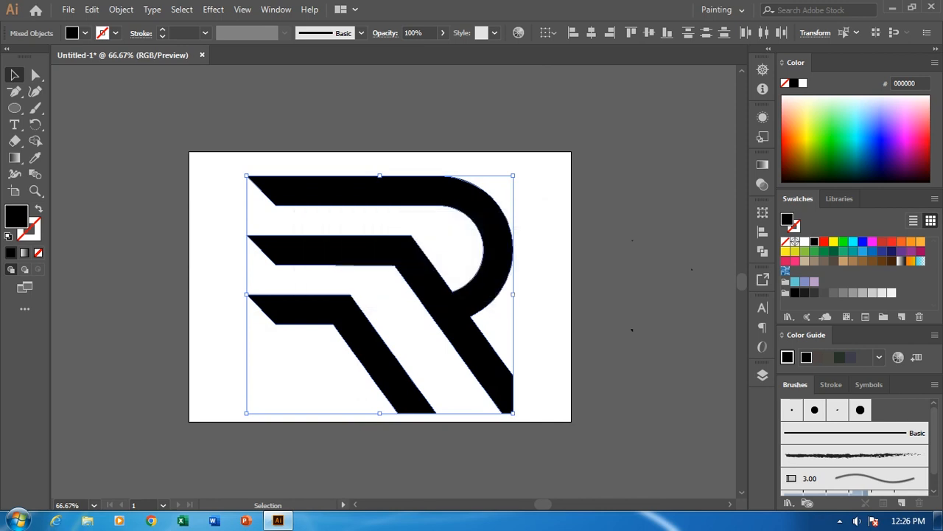
{"action": "type", "text": "1"}
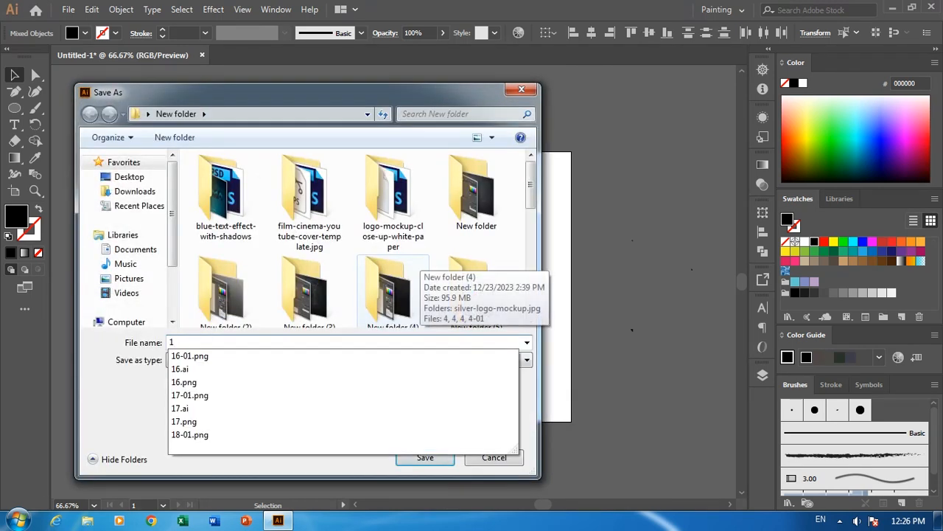
{"action": "type", "text": "8"}
{"action": "key", "text": "Return"}
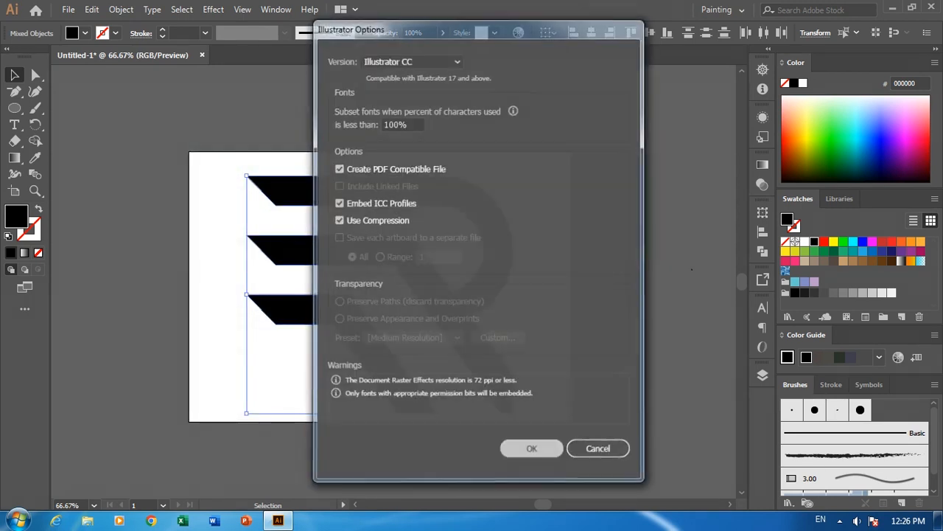
{"action": "key", "text": "Return"}
{"action": "key", "text": "ctrl+q"}
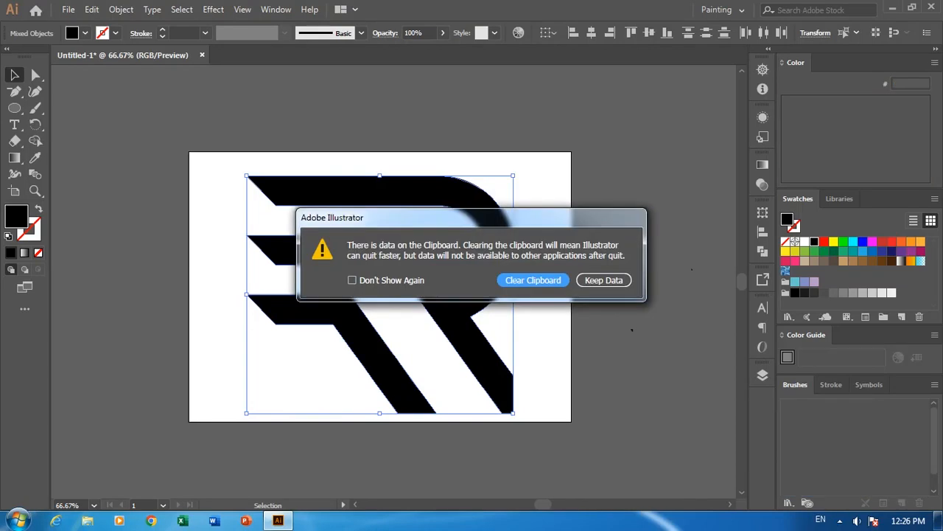
{"action": "key", "text": "Return"}
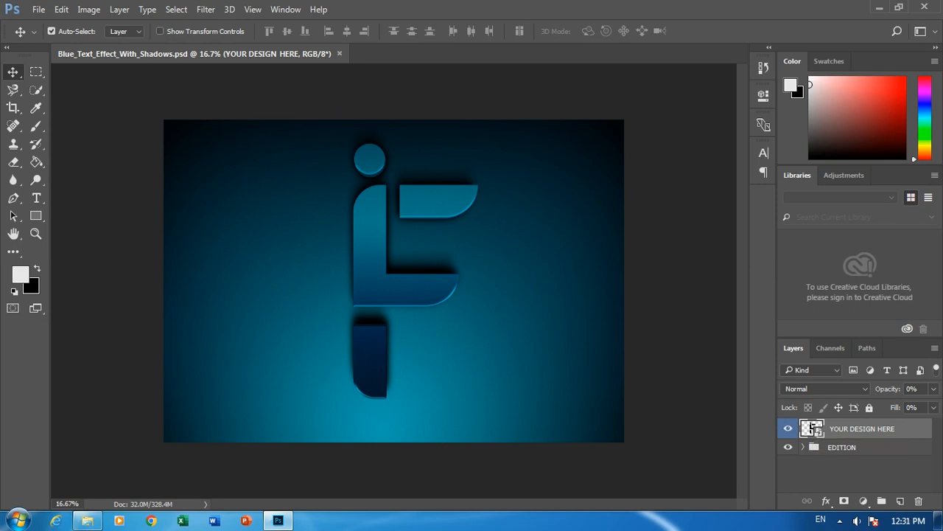
Step: In Photoshop, open the contents of the YOUR DESIGN HERE smart object and open the exported logo 18-01.png
{"action": "double_click", "coordinate": [812, 428]}
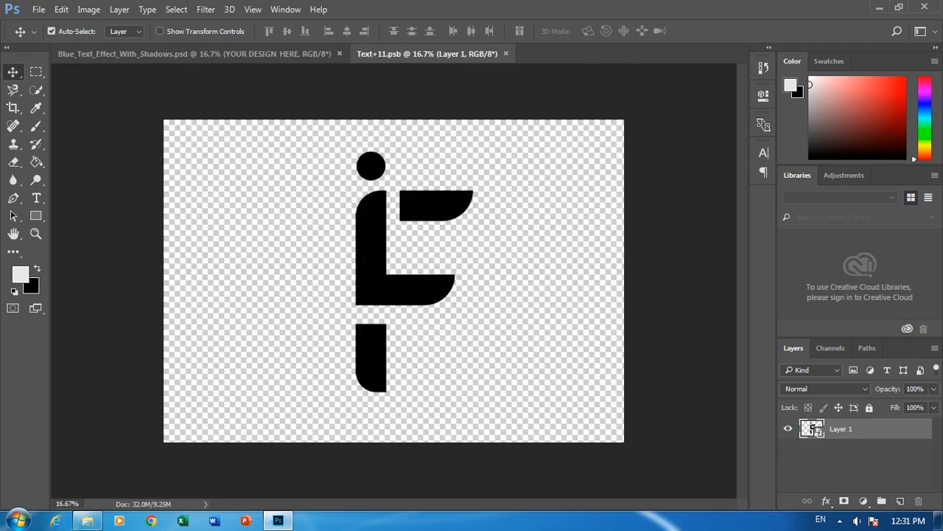
{"action": "left_click", "coordinate": [38, 9]}
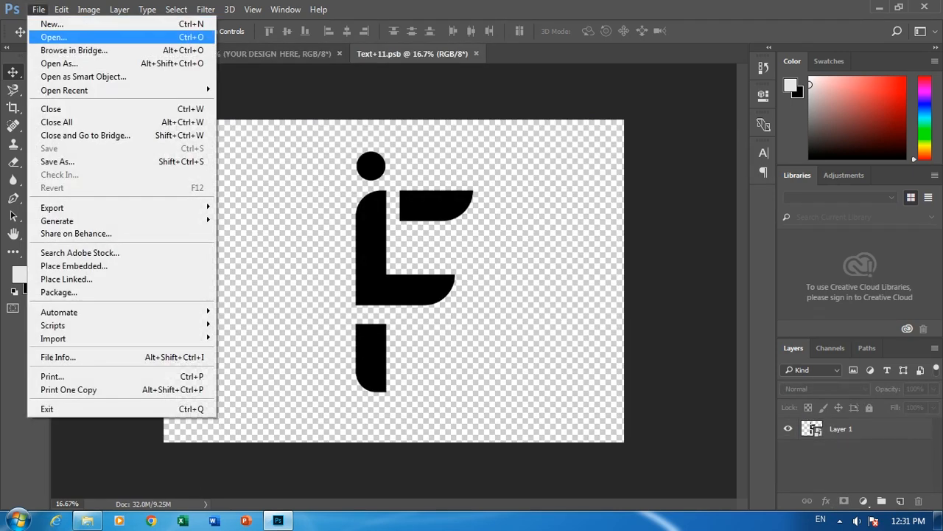
{"action": "left_click", "coordinate": [38, 9]}
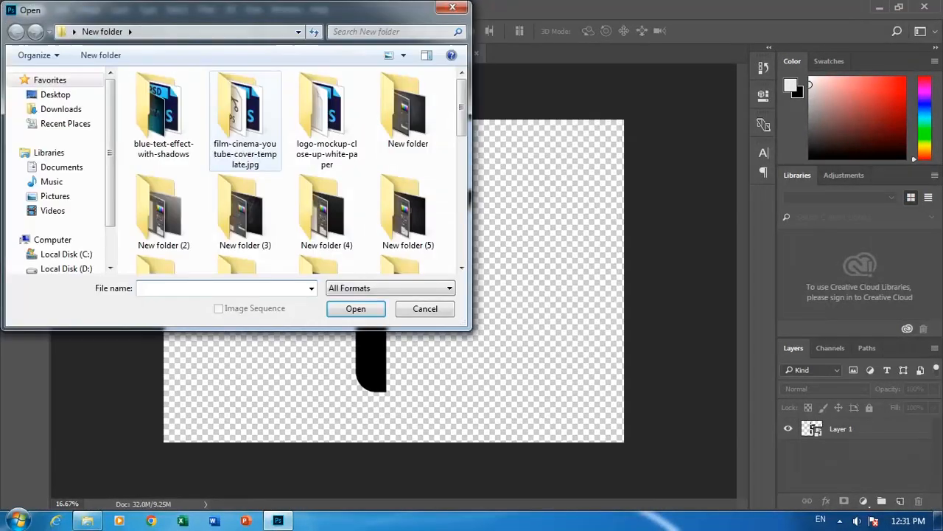
{"action": "scroll", "coordinate": [295, 170], "scroll_direction": "down", "scroll_amount": 10}
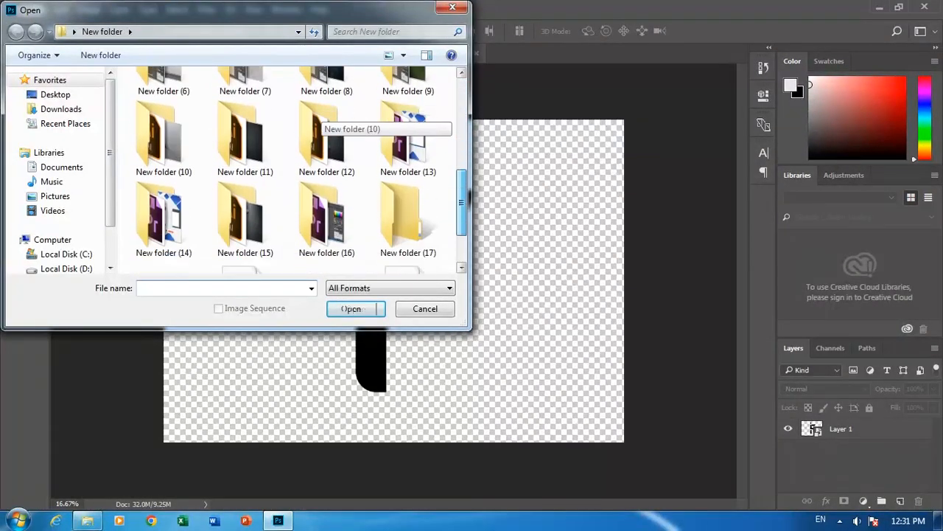
{"action": "left_click", "coordinate": [326, 154]}
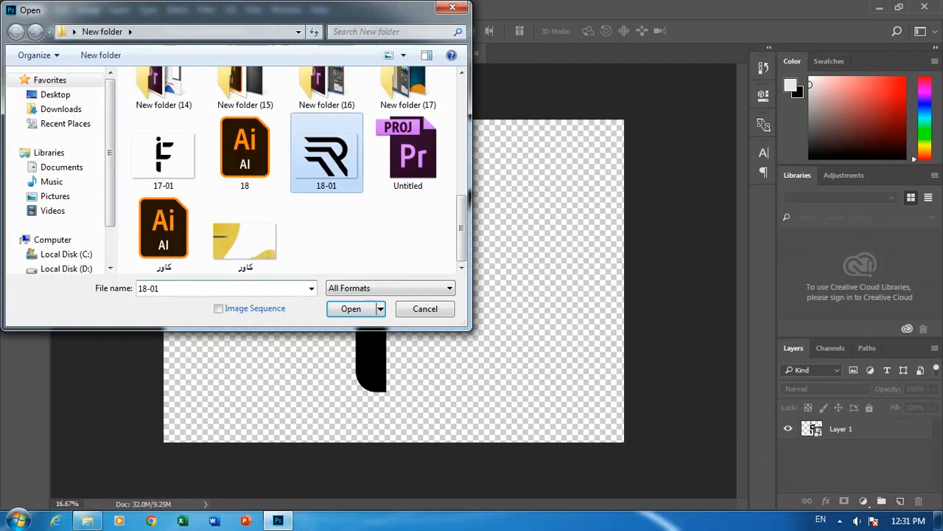
{"action": "left_click", "coordinate": [352, 309]}
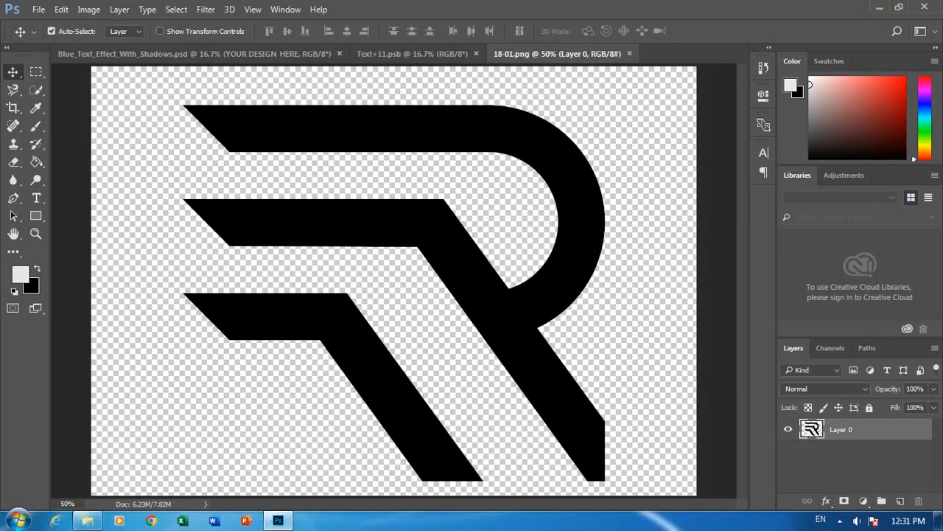
Step: Convert the R logo layer to a smart object and bring it into Text+11.psb in place of the old logo layer
{"action": "right_click", "coordinate": [838, 429]}
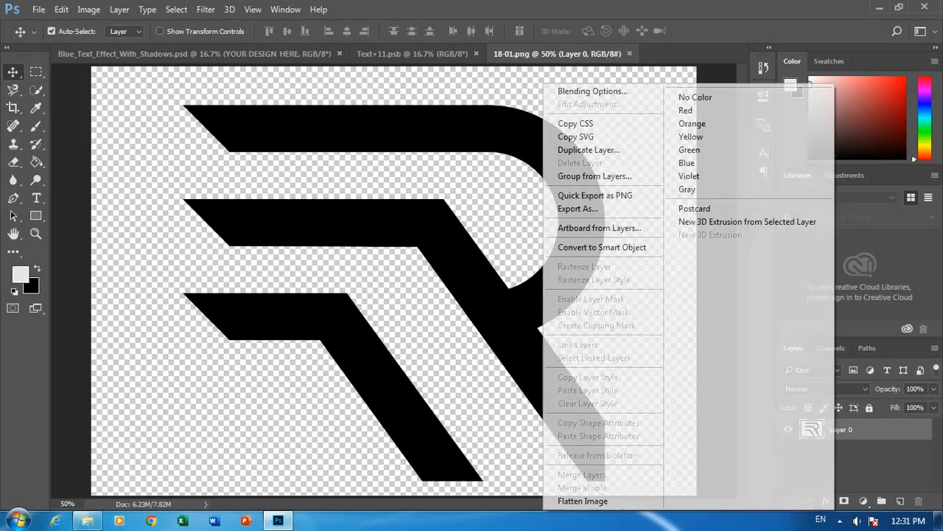
{"action": "left_click", "coordinate": [602, 247]}
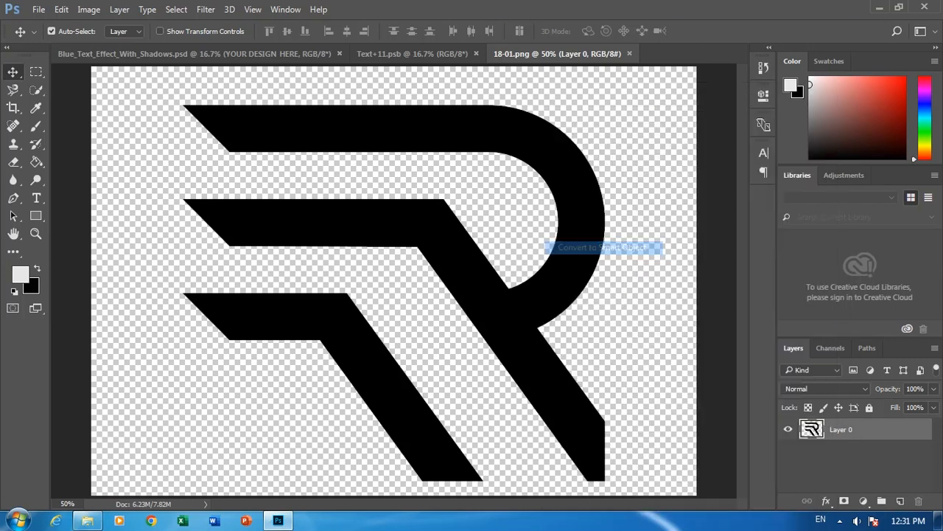
{"action": "left_click_drag", "start_coordinate": [499, 282], "coordinate": [419, 277]}
{"action": "left_click_drag", "start_coordinate": [841, 449], "coordinate": [918, 501]}
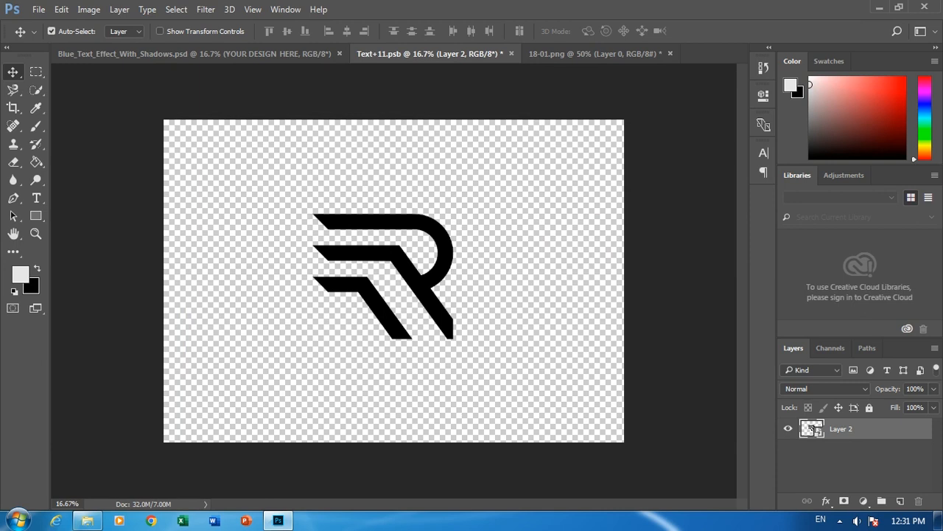
Step: Enlarge the R logo with Free Transform to about half the canvas width and center it on the canvas
{"action": "key", "text": "t"}
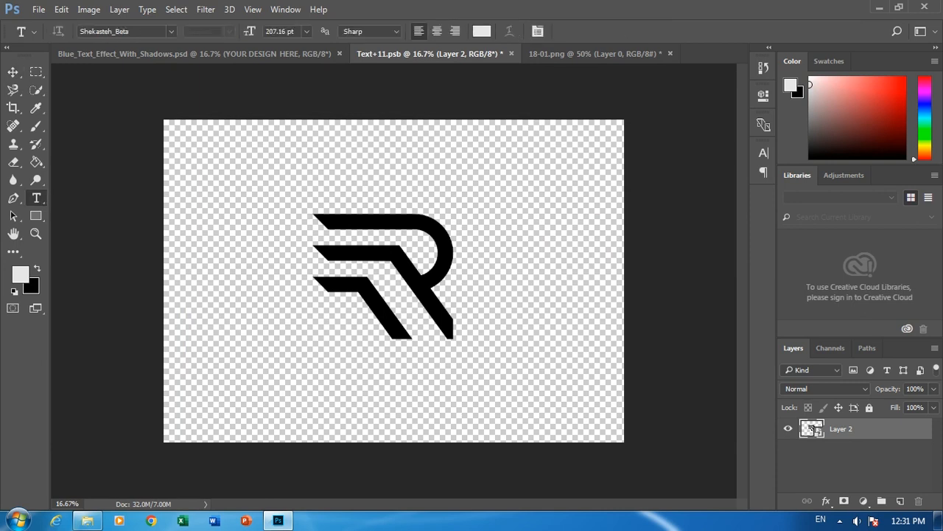
{"action": "key", "text": "ctrl+t"}
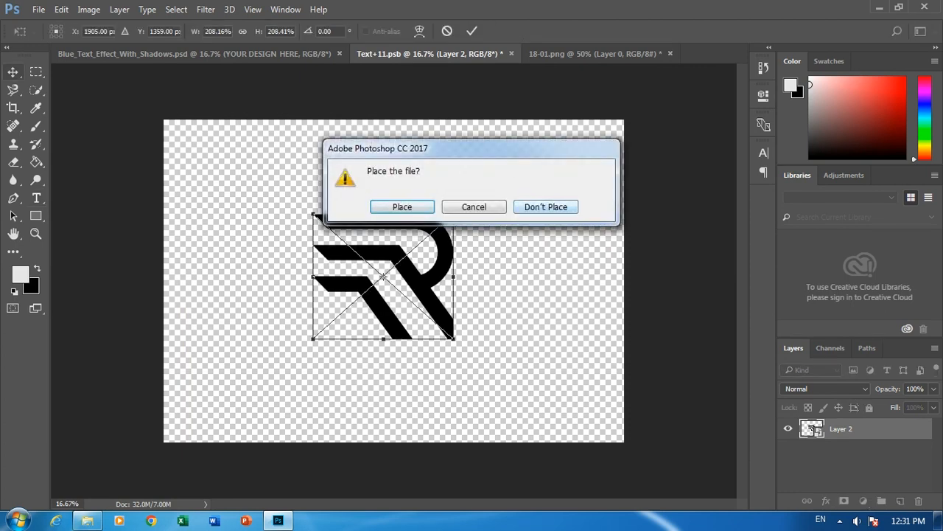
{"action": "left_click", "coordinate": [474, 207]}
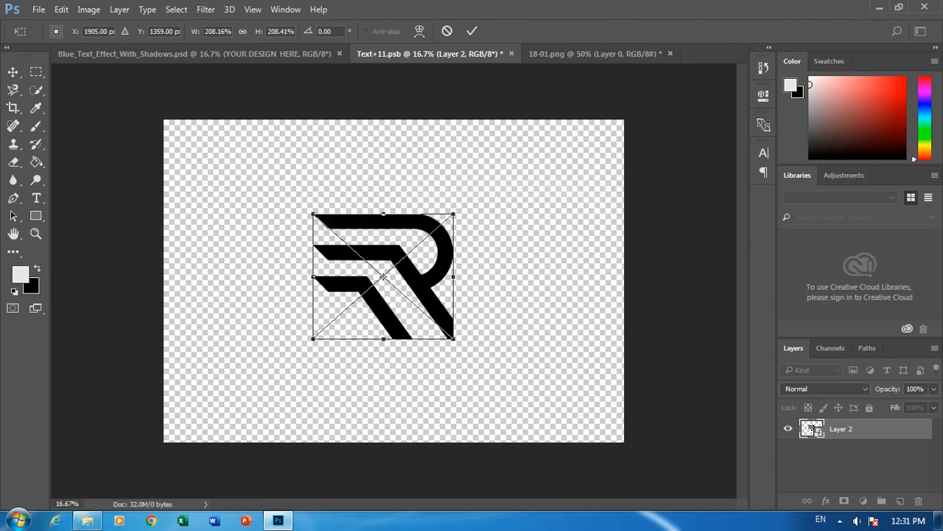
{"action": "left_click_drag", "start_coordinate": [453, 213], "coordinate": [496, 176]}
{"action": "left_click_drag", "start_coordinate": [453, 285], "coordinate": [465, 298]}
{"action": "left_click", "coordinate": [472, 31]}
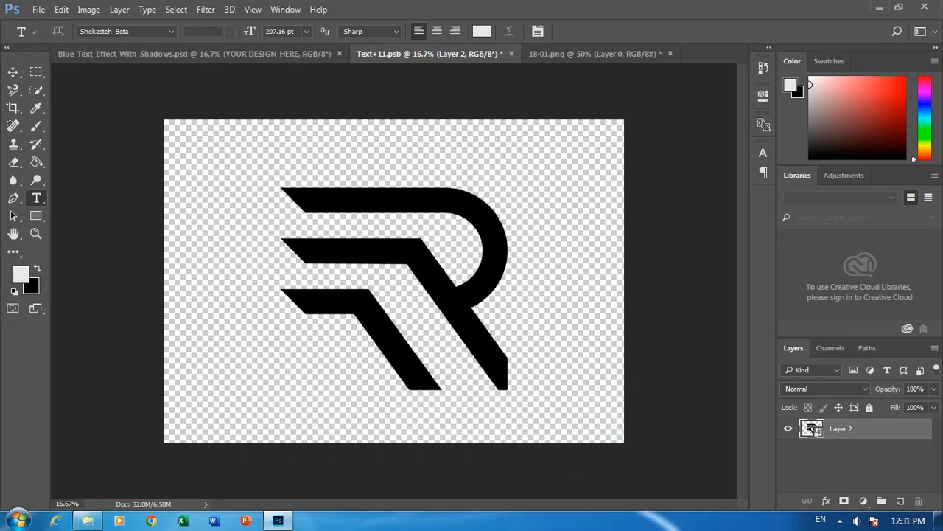
Step: Save the Text+11.psb smart object and return to the Blue_Text_Effect_With_Shadows.psd mockup with the Move tool active
{"action": "left_click", "coordinate": [38, 9]}
{"action": "left_click", "coordinate": [52, 148]}
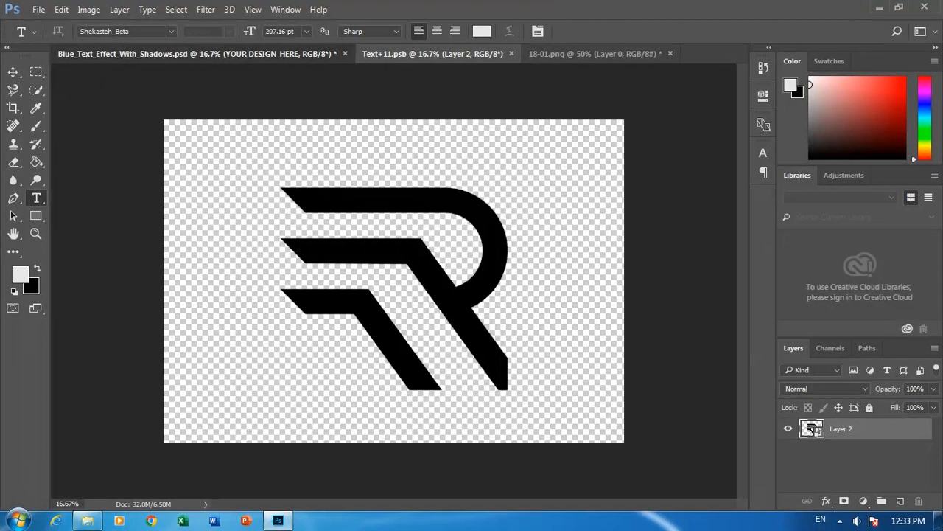
{"action": "left_click", "coordinate": [197, 54]}
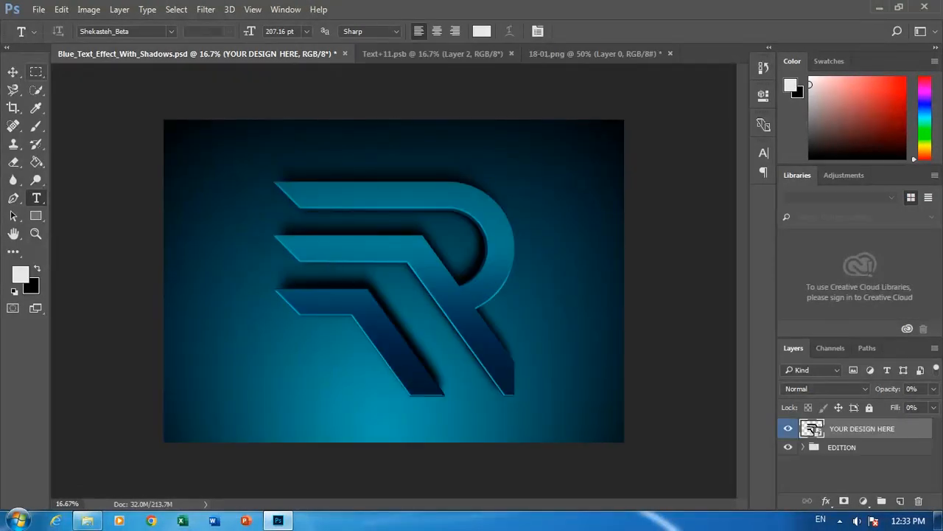
{"action": "key", "text": "v"}
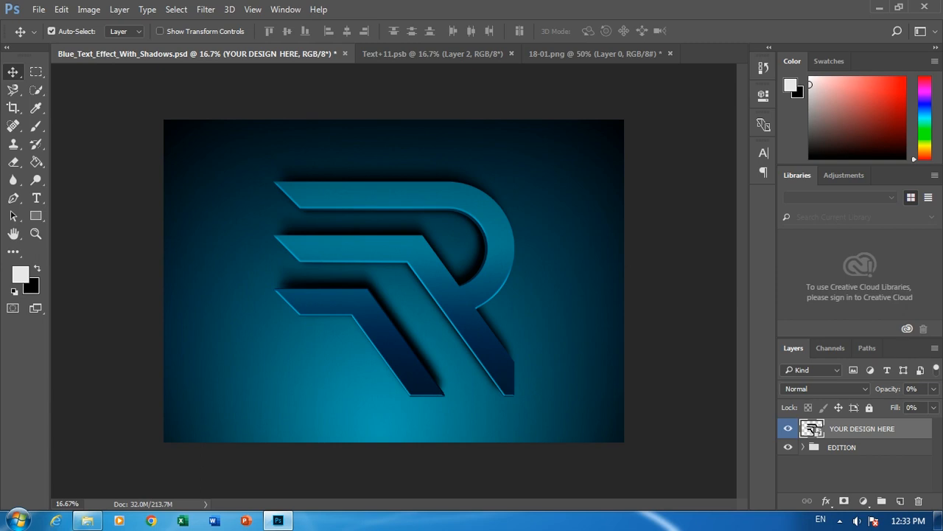